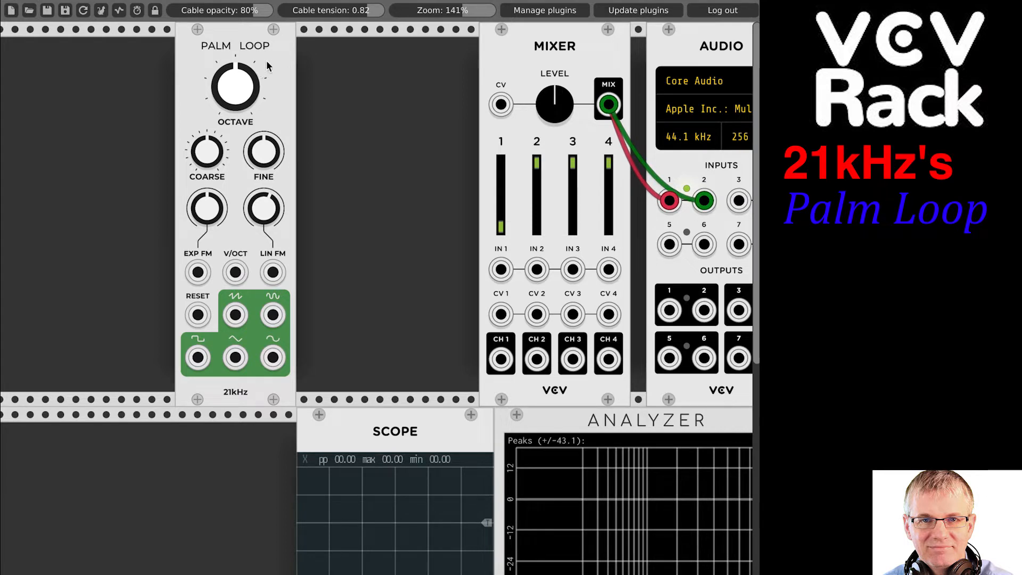
# Shift Palm Loop and the Mixer slightly away from Audio, and align the Analyzer under the Mixer with the Scope directly beside it.
pyautogui.moveTo(271, 61); pyautogui.dragTo(256, 60)
pyautogui.moveTo(620, 61); pyautogui.dragTo(606, 60)
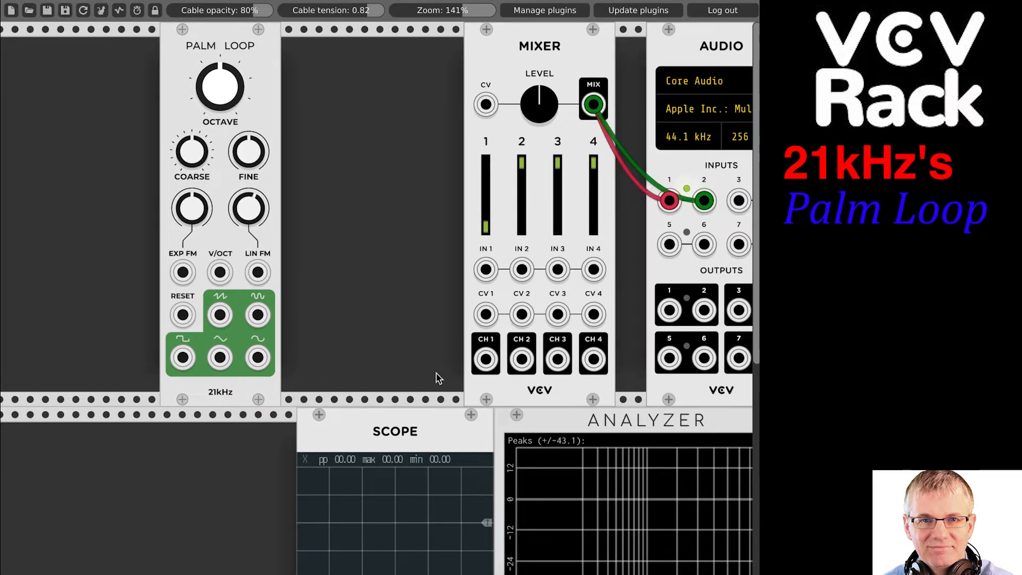
pyautogui.moveTo(424, 421); pyautogui.dragTo(317, 420)
pyautogui.moveTo(557, 426); pyautogui.dragTo(523, 434)
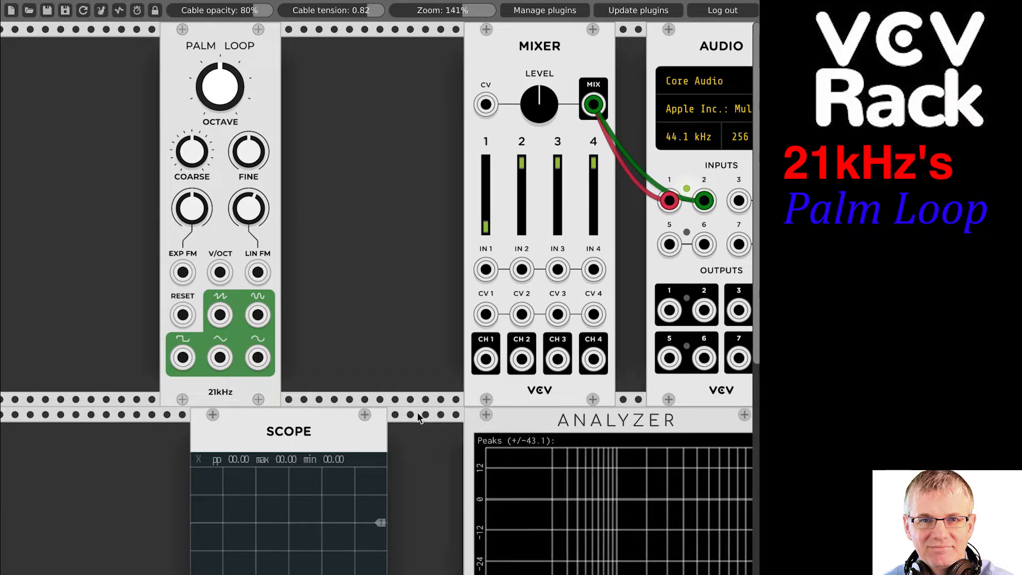
pyautogui.moveTo(303, 432); pyautogui.dragTo(403, 428)
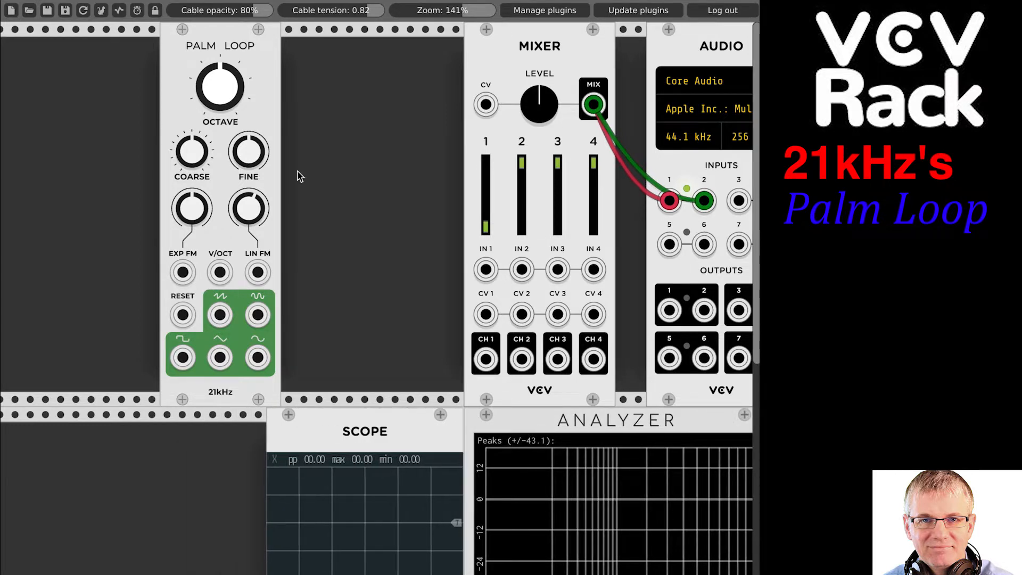
# Move Palm Loop slightly further from the Mixer and place the Audio module directly against the Mixer.
pyautogui.moveTo(245, 47); pyautogui.dragTo(231, 47)
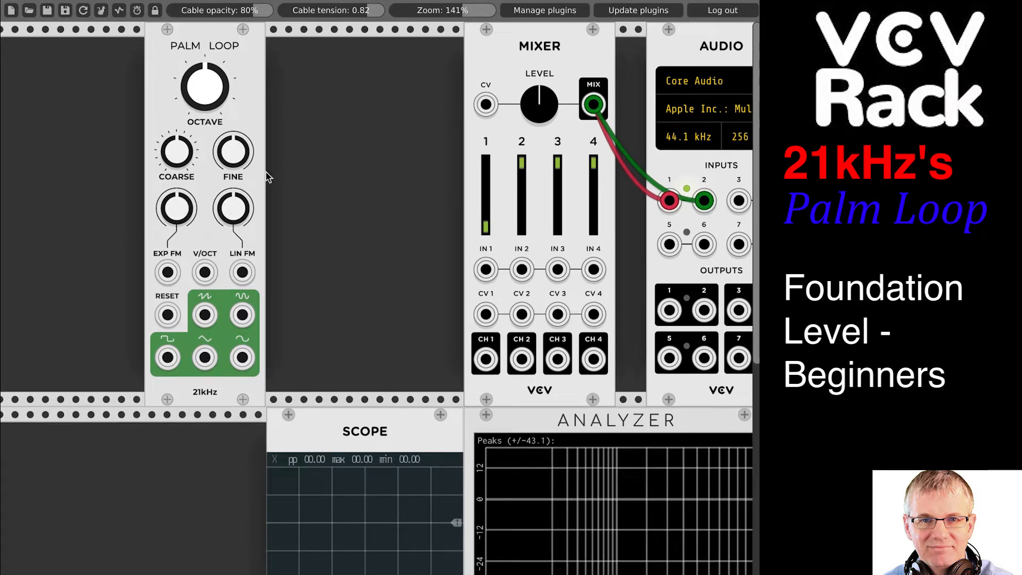
pyautogui.moveTo(230, 55)
pyautogui.mouseDown()
pyautogui.moveTo(214, 54)
pyautogui.moveTo(224, 55)
pyautogui.mouseUp()
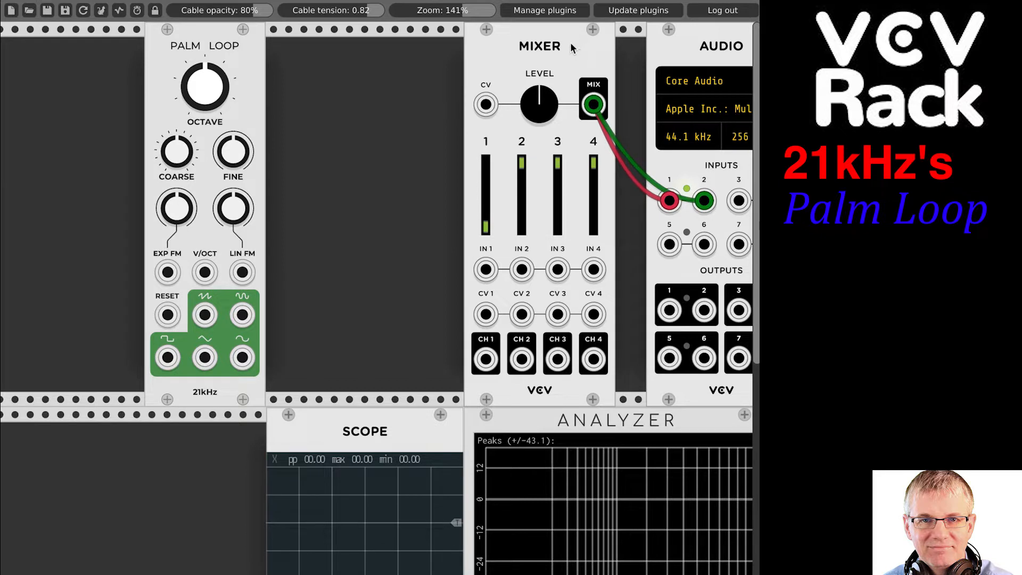
pyautogui.moveTo(685, 40); pyautogui.dragTo(655, 39)
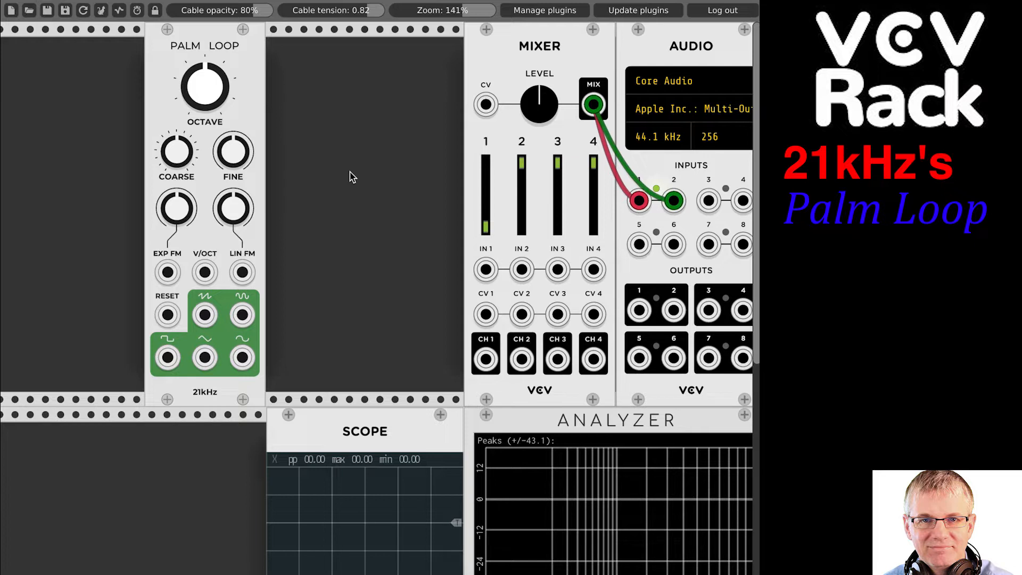
pyautogui.scroll(-1, 487, 178)
pyautogui.doubleClick(488, 178)
pyautogui.scroll(1, 489, 178)
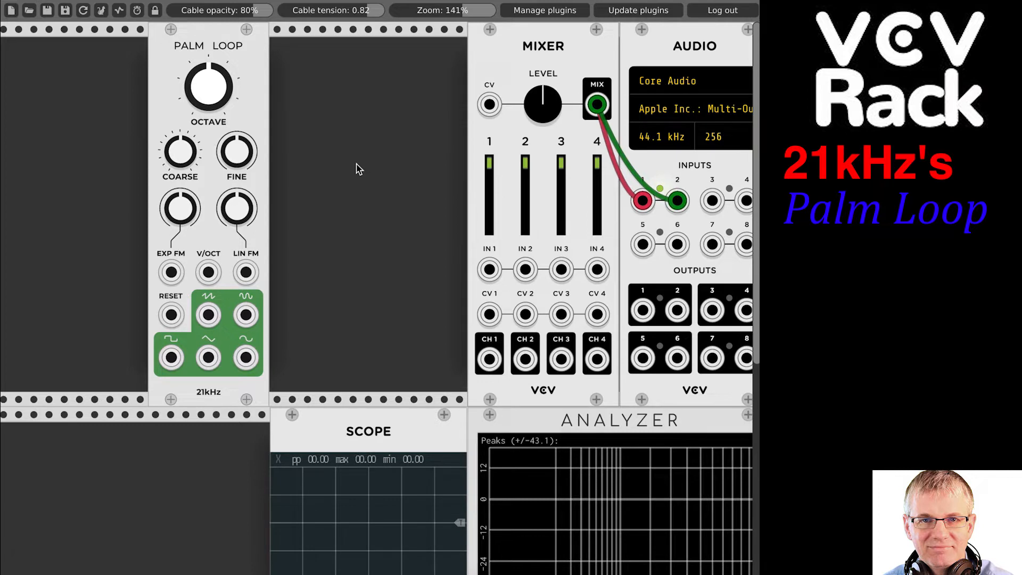
# Leave a small gap between the Scope and the Analyzer, and place Palm Loop directly above the Scope, aligned with its outer edge.
pyautogui.moveTo(253, 68); pyautogui.dragTo(210, 77)
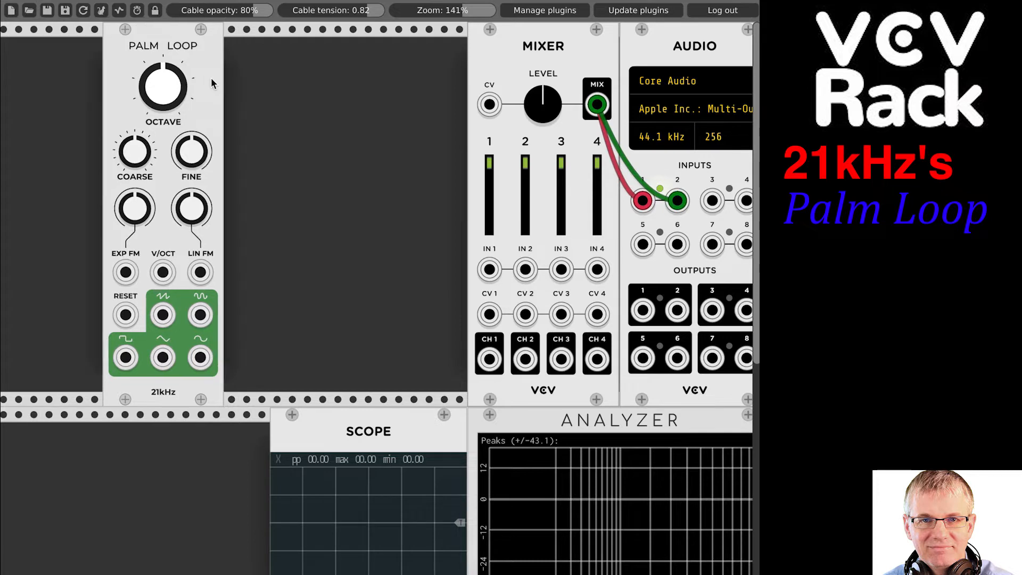
pyautogui.moveTo(369, 412); pyautogui.dragTo(368, 320)
pyautogui.moveTo(598, 429)
pyautogui.mouseDown()
pyautogui.moveTo(588, 426)
pyautogui.moveTo(601, 421)
pyautogui.mouseUp()
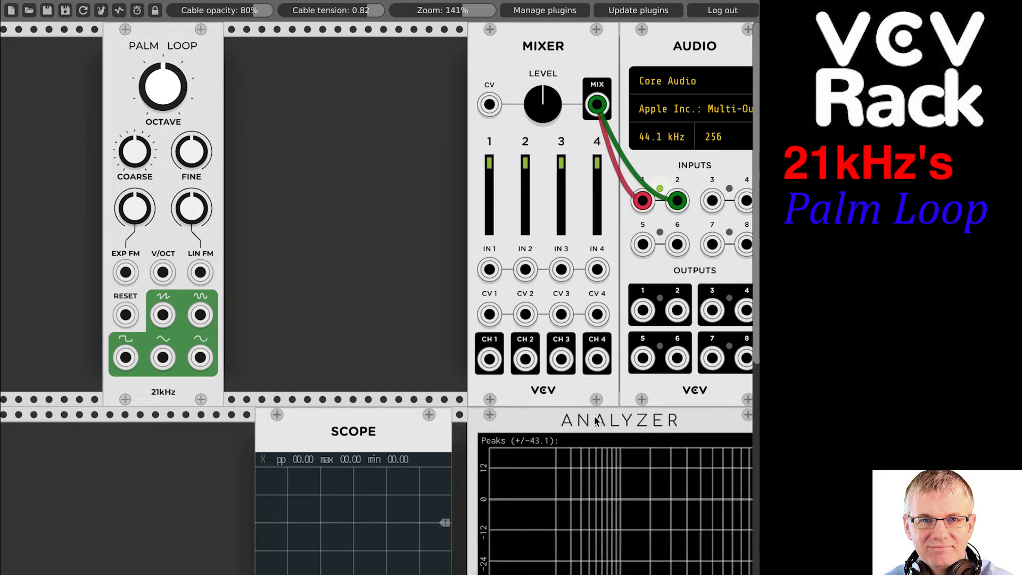
pyautogui.moveTo(571, 49)
pyautogui.mouseDown()
pyautogui.moveTo(449, 49)
pyautogui.moveTo(582, 49)
pyautogui.mouseUp()
pyautogui.moveTo(169, 43); pyautogui.dragTo(320, 41)
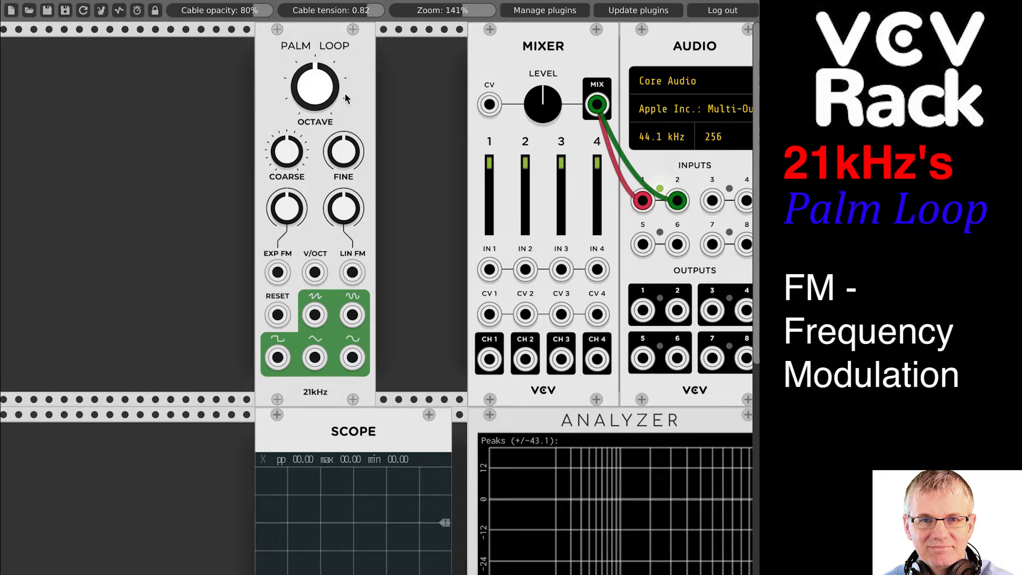
pyautogui.moveTo(285, 55)
pyautogui.mouseDown()
pyautogui.moveTo(347, 56)
pyautogui.moveTo(287, 59)
pyautogui.mouseUp()
pyautogui.moveTo(291, 65)
pyautogui.mouseDown()
pyautogui.moveTo(336, 66)
pyautogui.moveTo(291, 68)
pyautogui.mouseUp()
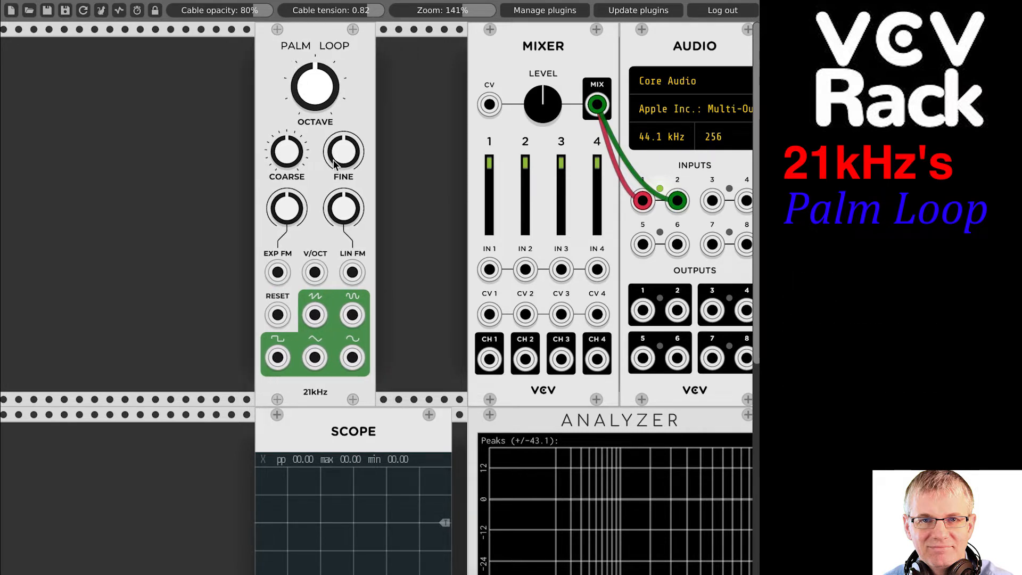
# Zoom the rack out to 113% and view the list of available devices on the Audio module.
pyautogui.hscroll(-1, 404, 237)
pyautogui.moveTo(463, 11); pyautogui.dragTo(445, 11)
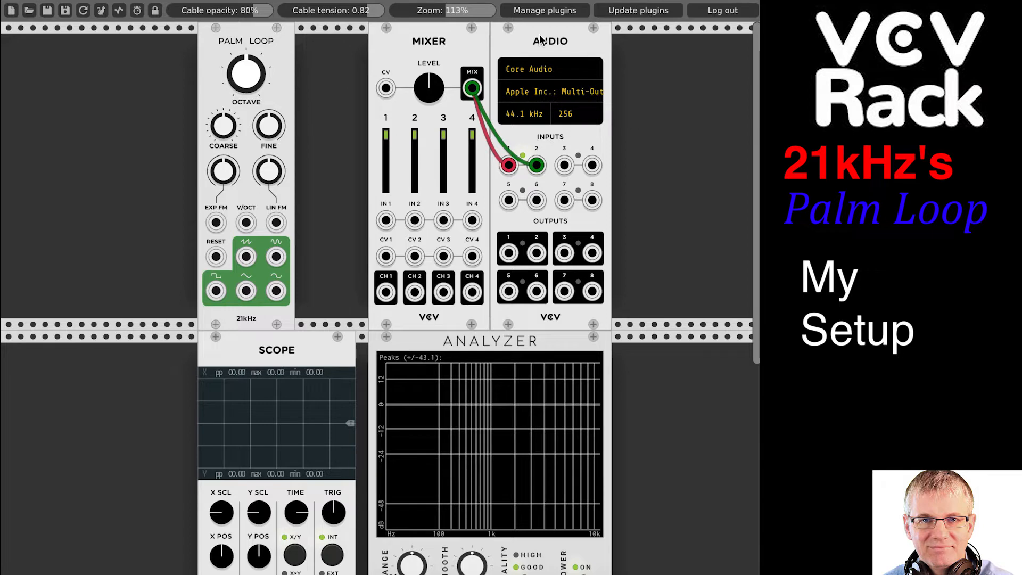
pyautogui.moveTo(517, 39); pyautogui.dragTo(545, 43)
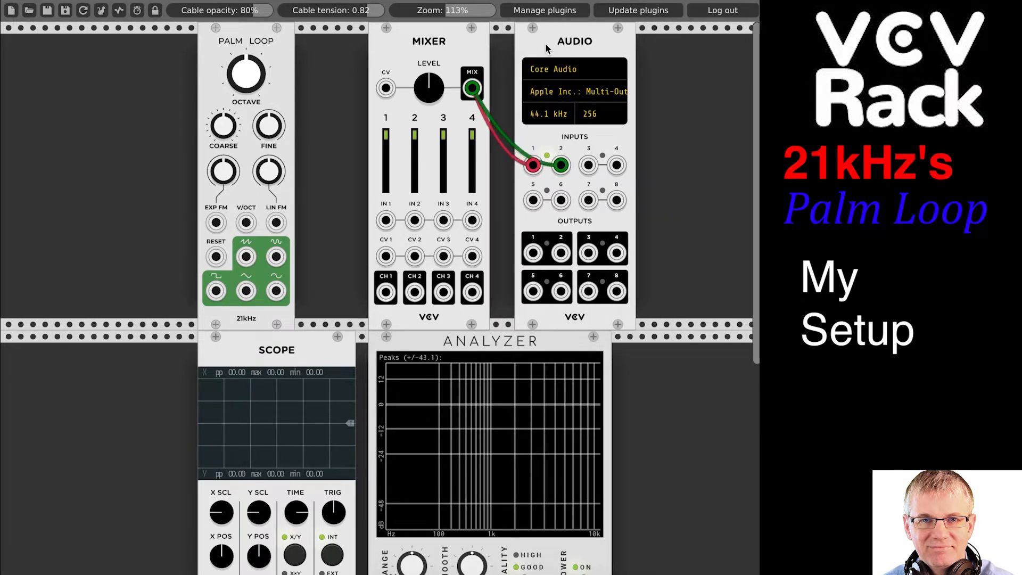
pyautogui.moveTo(545, 43); pyautogui.dragTo(518, 52)
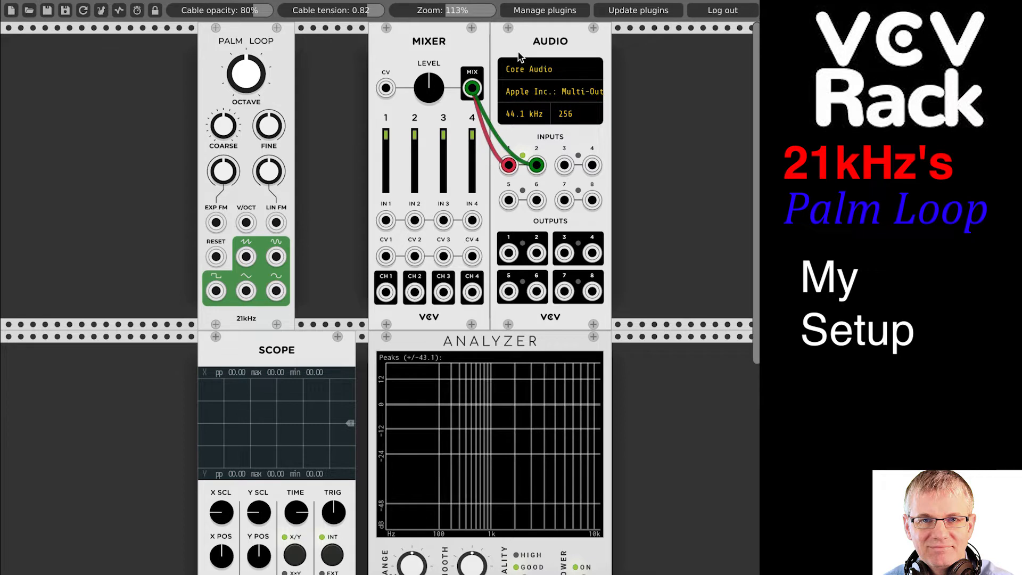
pyautogui.click(540, 96)
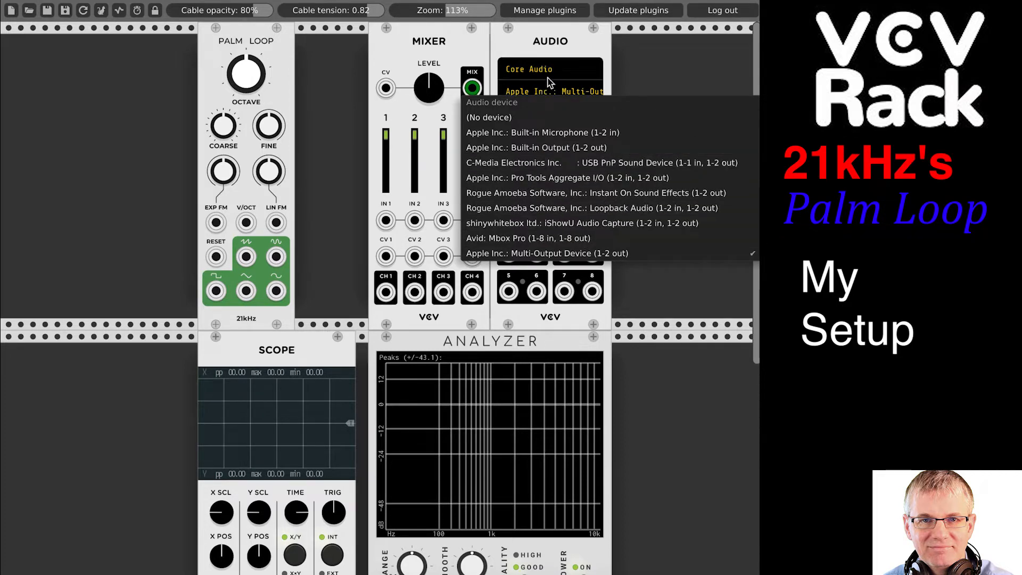
pyautogui.click(648, 69)
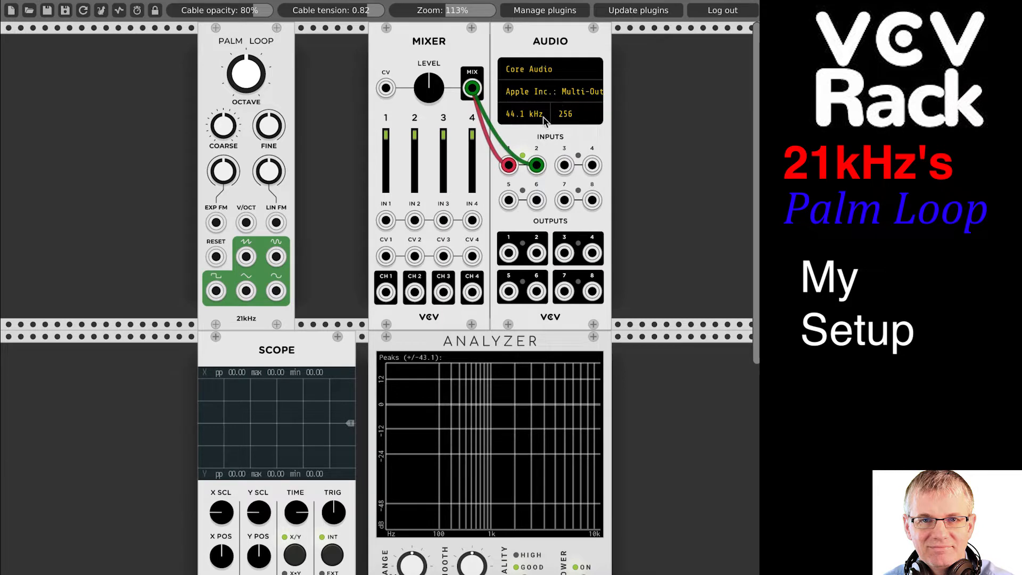
# Slide the Mixer away from the Audio module and return it to its place.
pyautogui.moveTo(533, 46)
pyautogui.mouseDown()
pyautogui.moveTo(597, 47)
pyautogui.moveTo(531, 53)
pyautogui.mouseUp()
pyautogui.moveTo(461, 52); pyautogui.dragTo(428, 53)
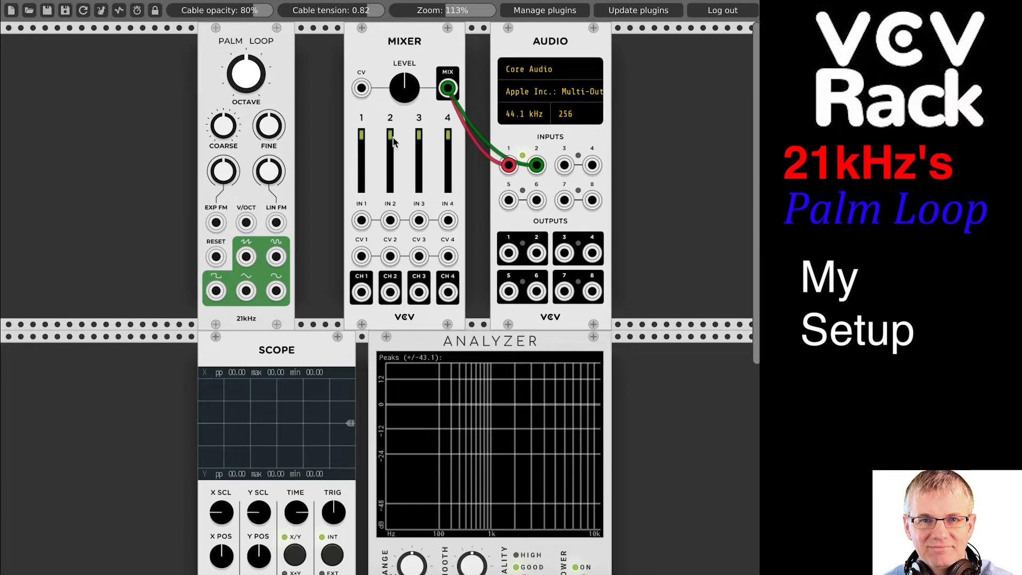
pyautogui.moveTo(391, 137); pyautogui.dragTo(448, 135)
pyautogui.moveTo(417, 46); pyautogui.dragTo(447, 42)
# Move Palm Loop further from the Mixer, patch its sawtooth output into the Mixer's IN 1, and remove that cable.
pyautogui.moveTo(273, 43); pyautogui.dragTo(218, 43)
pyautogui.moveTo(197, 256); pyautogui.dragTo(394, 225)
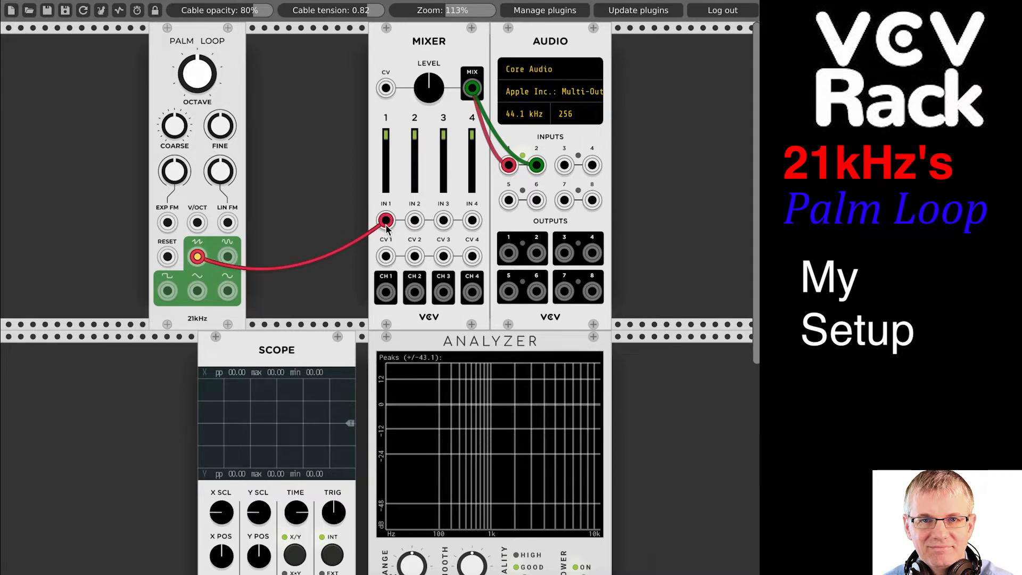
pyautogui.moveTo(386, 220); pyautogui.dragTo(316, 278)
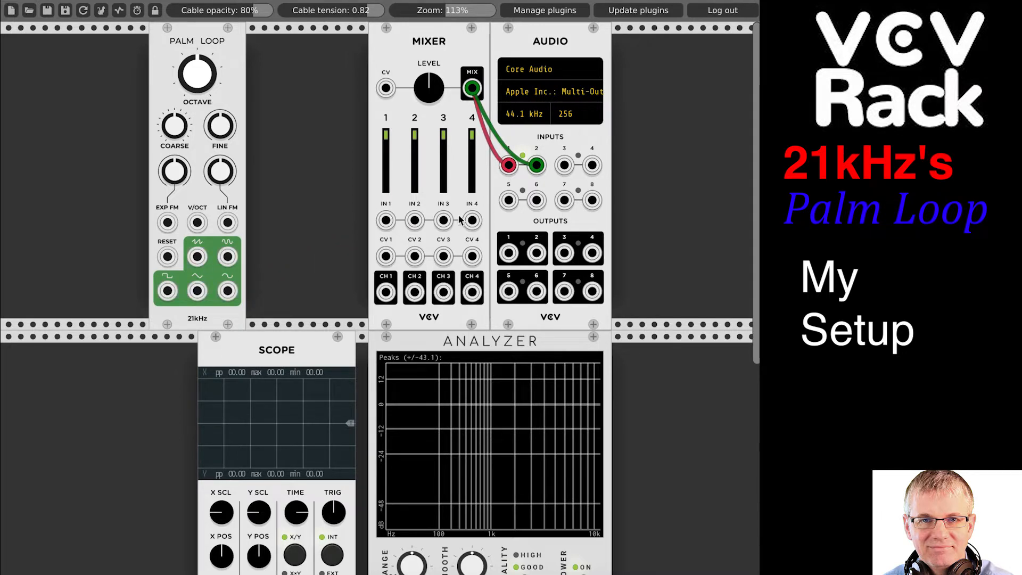
pyautogui.moveTo(387, 138); pyautogui.dragTo(387, 146)
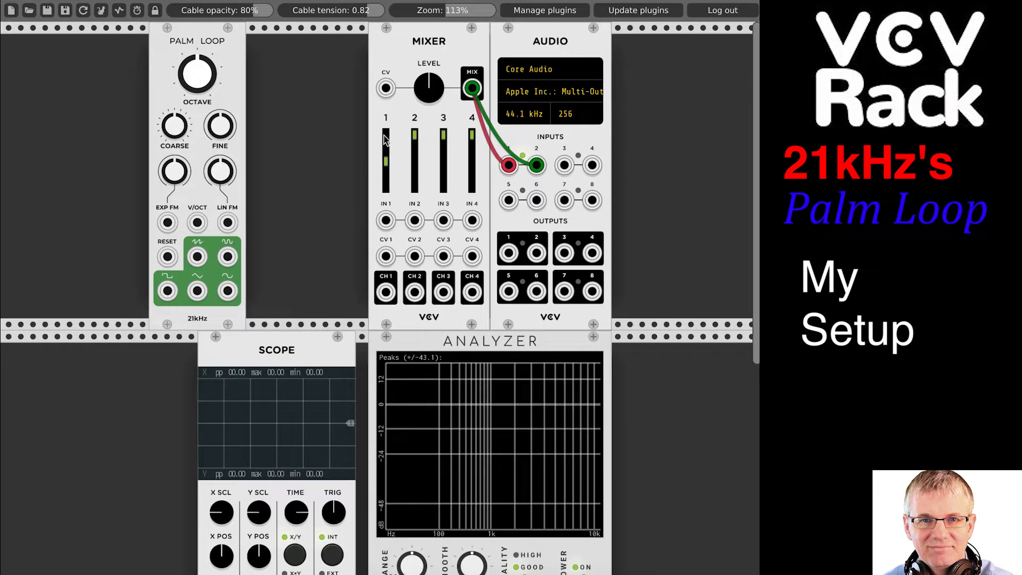
pyautogui.moveTo(227, 256); pyautogui.dragTo(296, 283)
pyautogui.moveTo(197, 257); pyautogui.dragTo(144, 426)
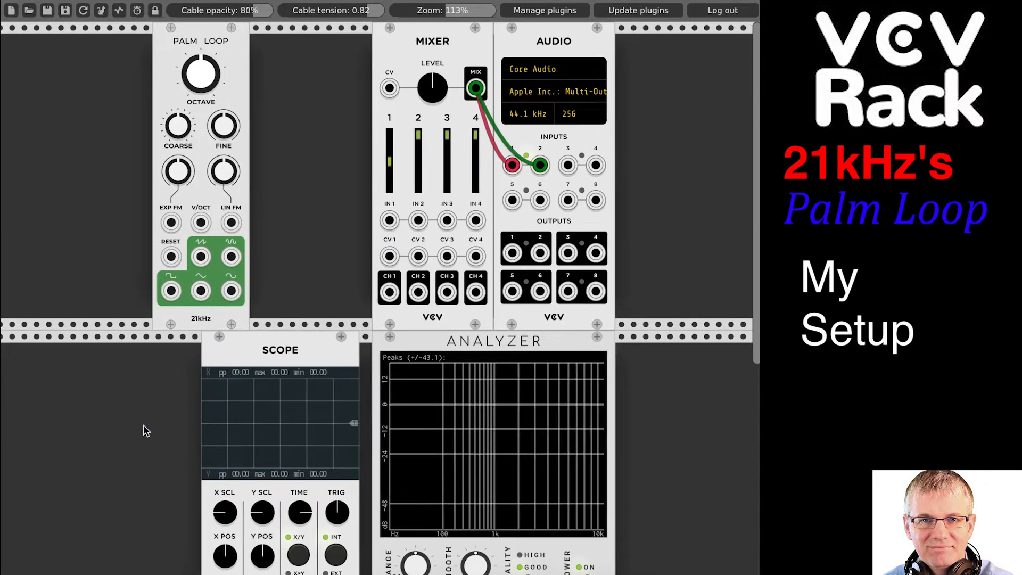
pyautogui.scroll(-3, 144, 426)
pyautogui.moveTo(201, 199); pyautogui.dragTo(225, 542)
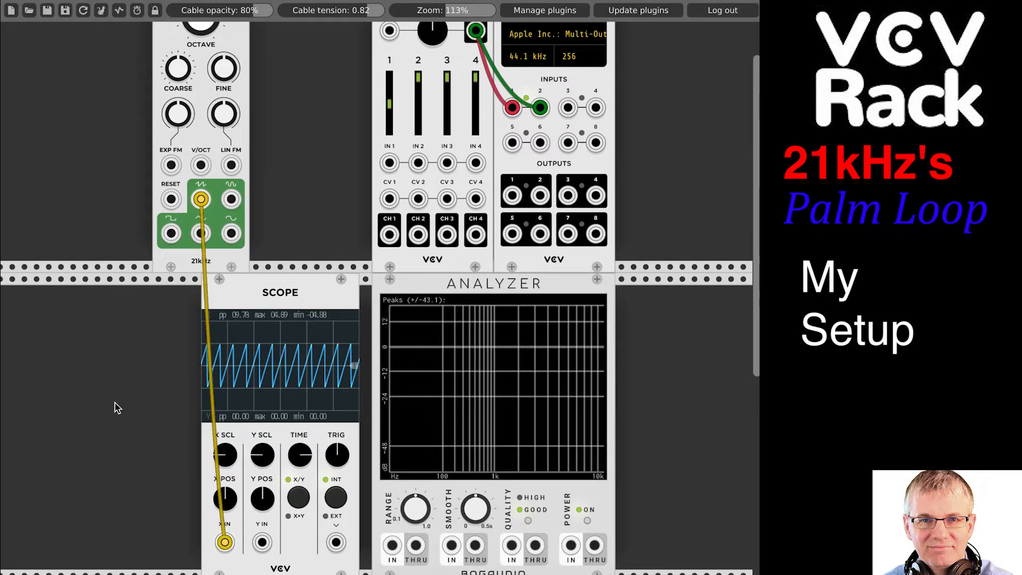
# Lower Palm Loop's octave to compare the waveform on the Scope, and set the octave back to its centre position.
pyautogui.moveTo(195, 28); pyautogui.dragTo(194, 58)
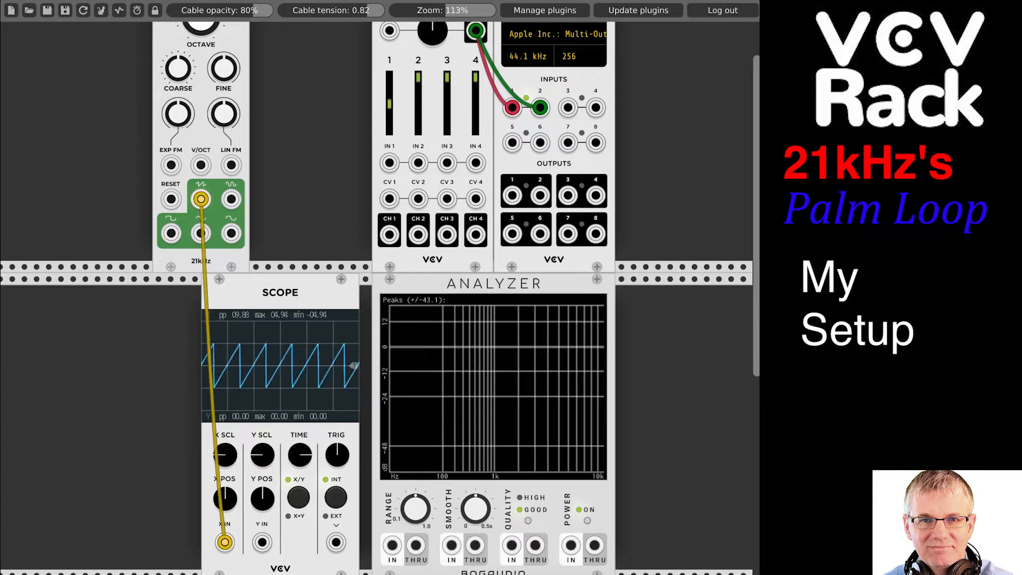
pyautogui.scroll(1, 119, 106)
pyautogui.rightClick(118, 106)
pyautogui.click(119, 106)
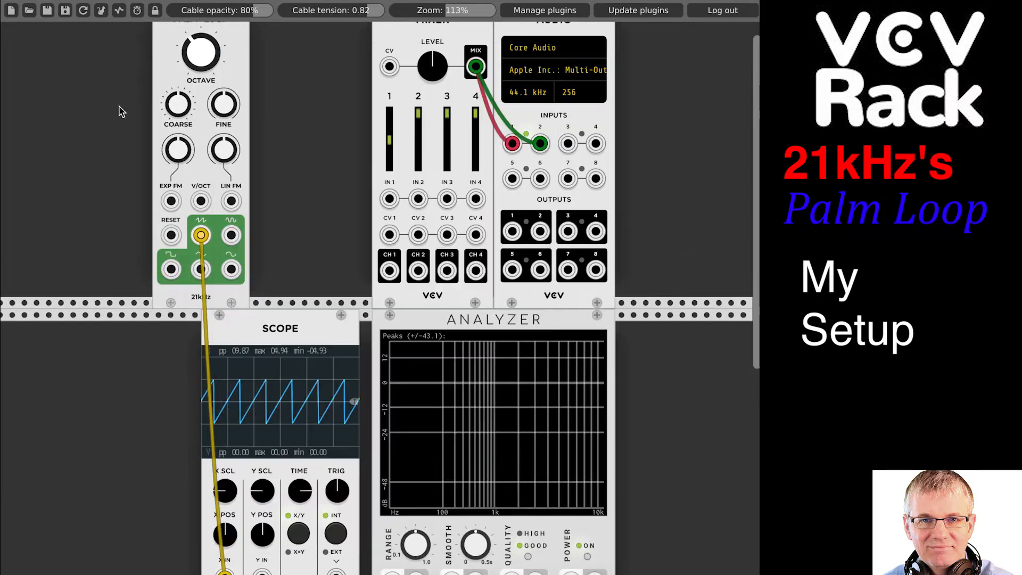
pyautogui.scroll(2, 183, 65)
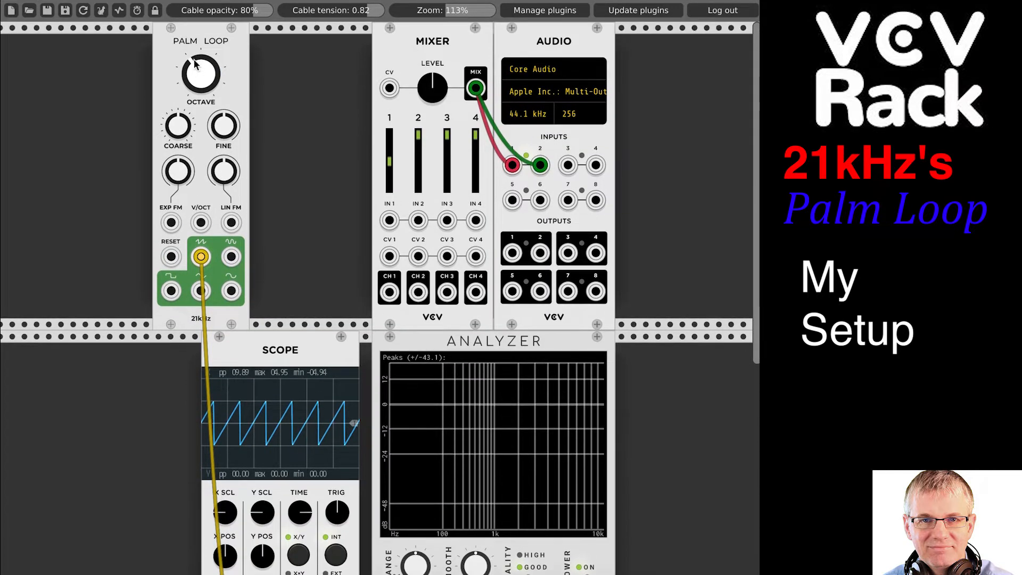
pyautogui.moveTo(194, 76); pyautogui.dragTo(195, 60)
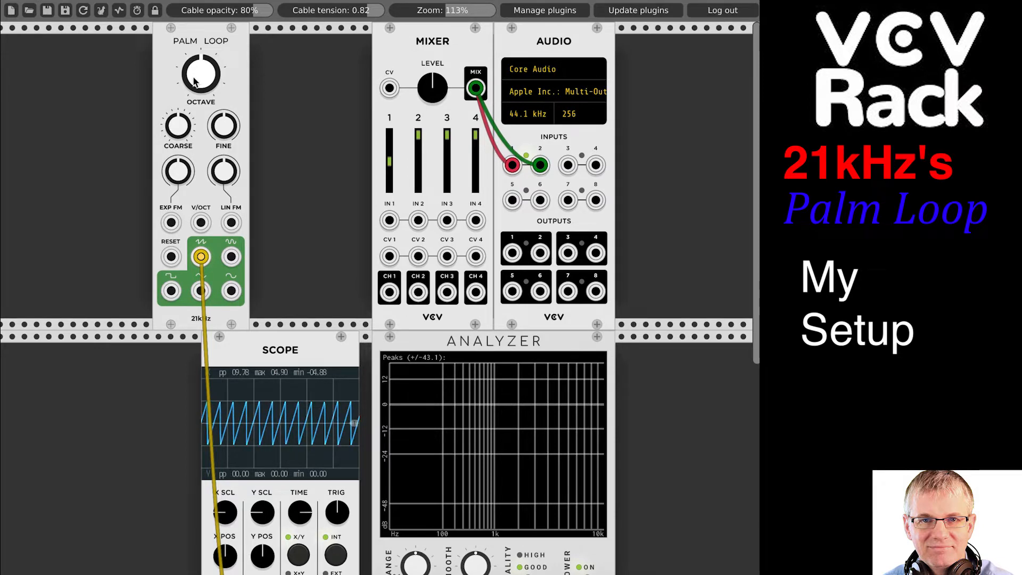
# Move the sawtooth cable from the Scope's X IN to the Analyzer's first input, and place the Scope flush against the Analyzer.
pyautogui.scroll(-5, 257, 446)
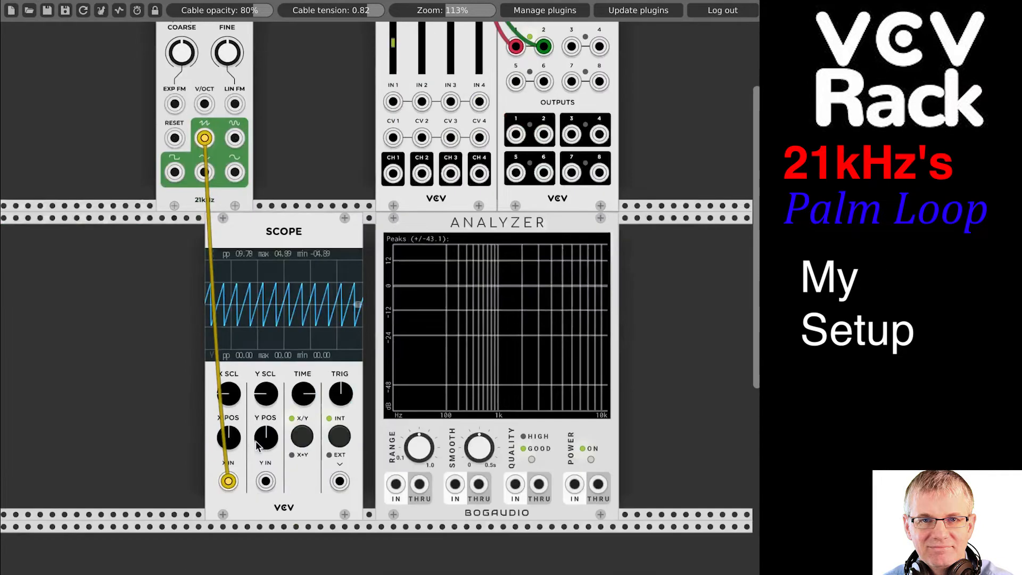
pyautogui.moveTo(229, 482); pyautogui.dragTo(395, 484)
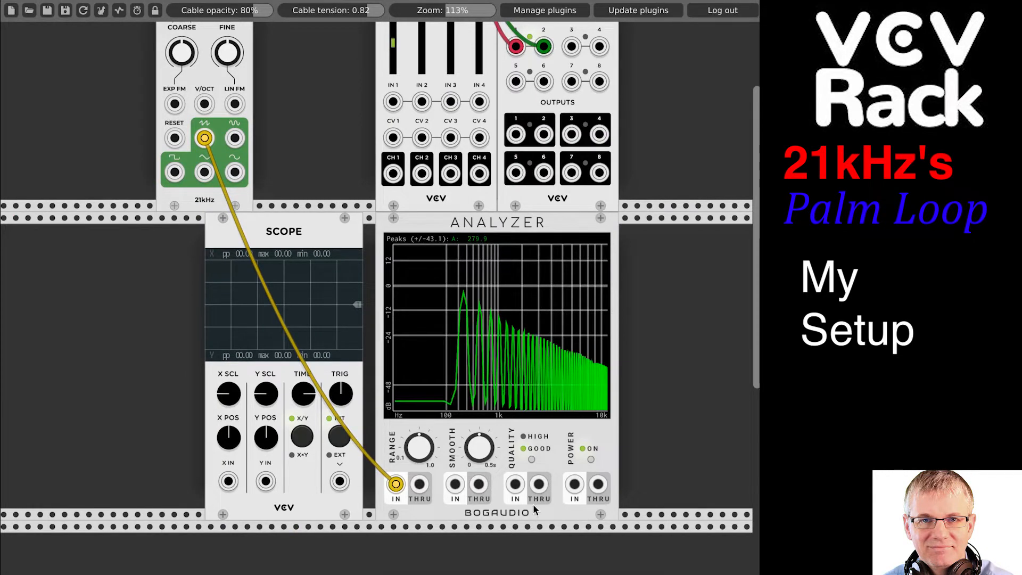
pyautogui.moveTo(318, 230)
pyautogui.mouseDown()
pyautogui.moveTo(279, 228)
pyautogui.moveTo(324, 230)
pyautogui.mouseUp()
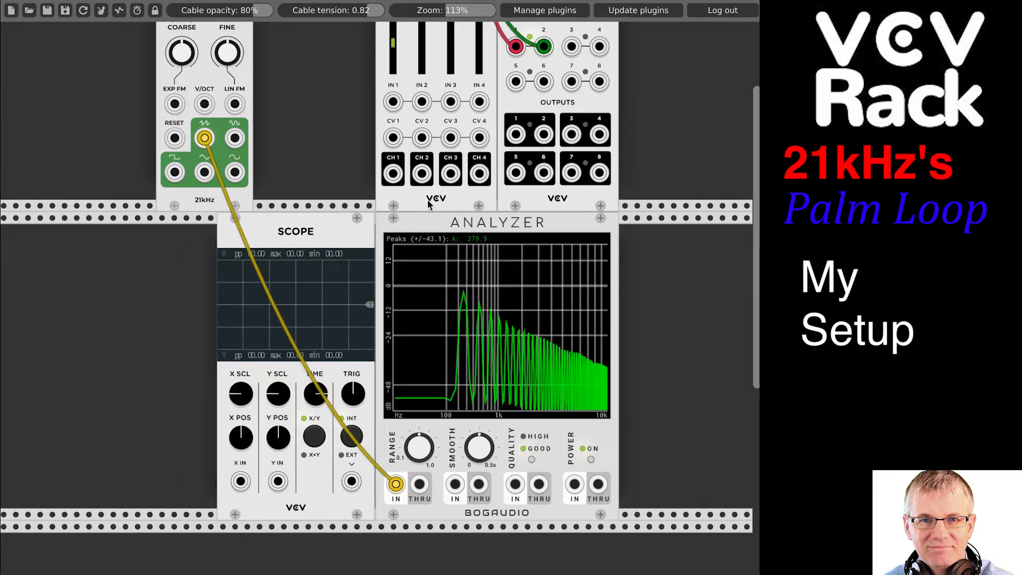
pyautogui.moveTo(440, 201)
pyautogui.mouseDown()
pyautogui.moveTo(383, 201)
pyautogui.moveTo(425, 200)
pyautogui.mouseUp()
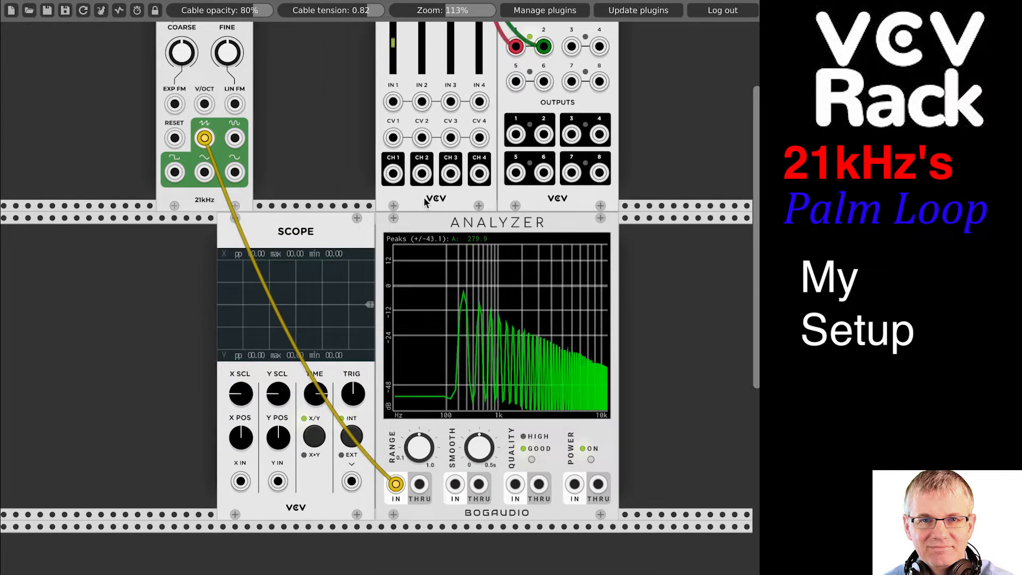
# Disconnect the sawtooth cable from Palm Loop's output and remove it.
pyautogui.scroll(1, 423, 210)
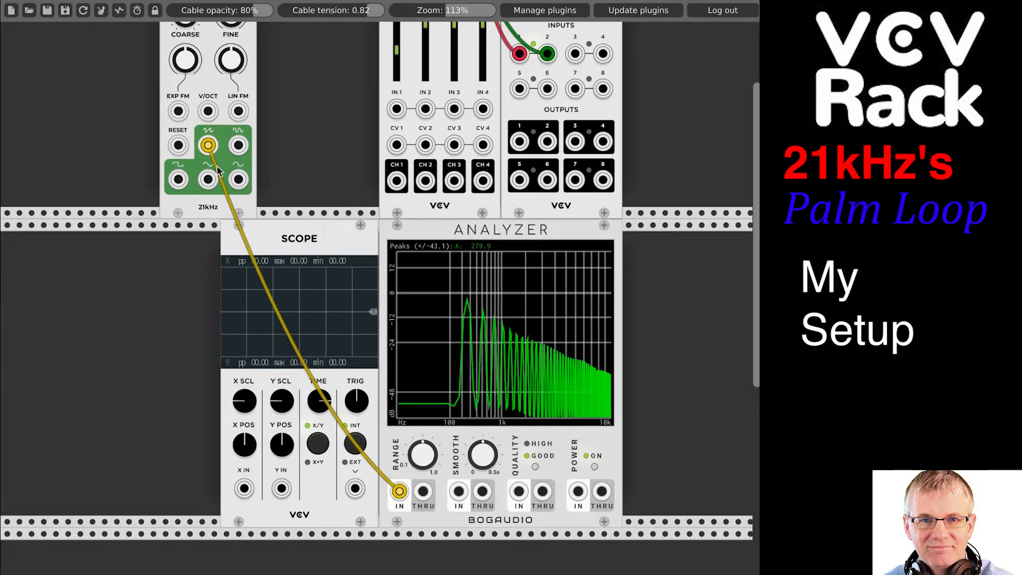
pyautogui.moveTo(208, 147); pyautogui.dragTo(302, 168)
pyautogui.scroll(3, 302, 155)
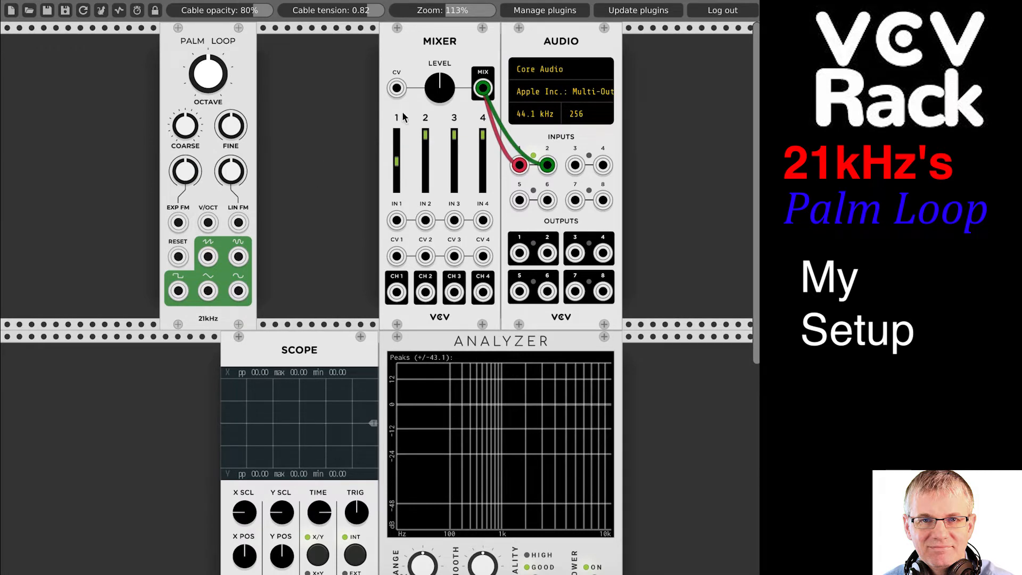
# Slide the Mixer away from the Audio module and back, and try pulling a cable from its IN 1.
pyautogui.moveTo(455, 46); pyautogui.dragTo(427, 48)
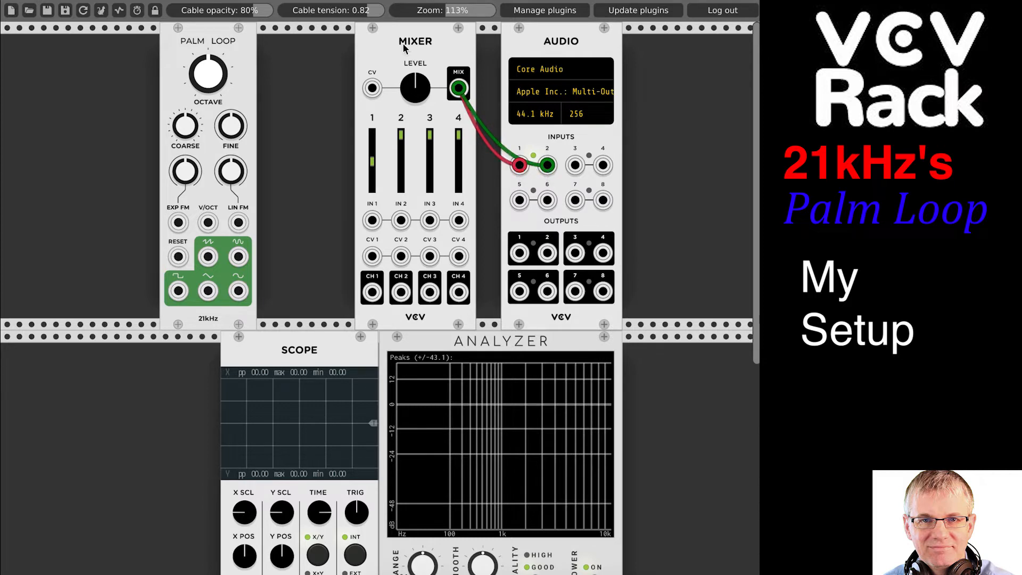
pyautogui.moveTo(389, 40); pyautogui.dragTo(414, 40)
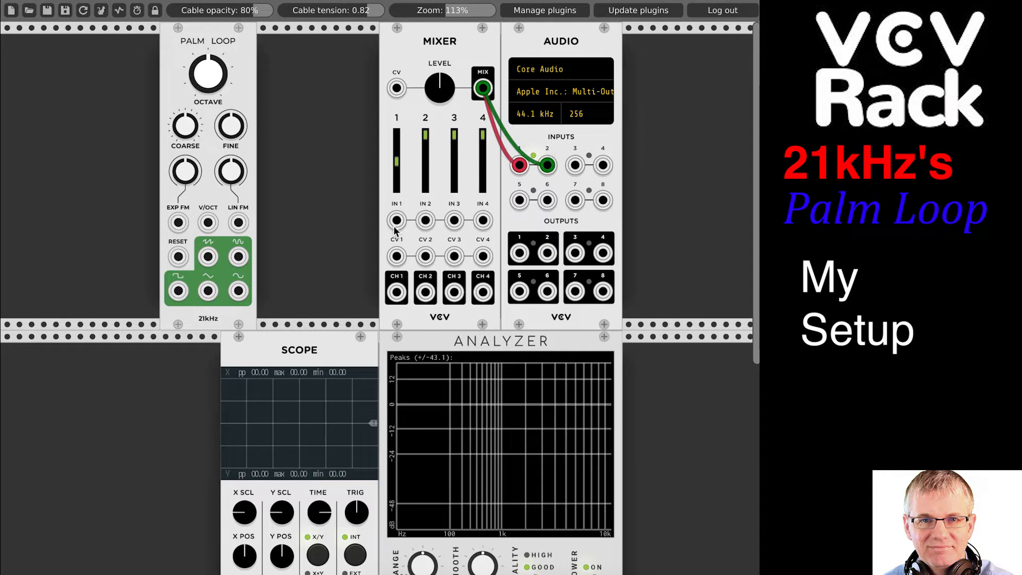
pyautogui.moveTo(396, 222); pyautogui.dragTo(214, 156)
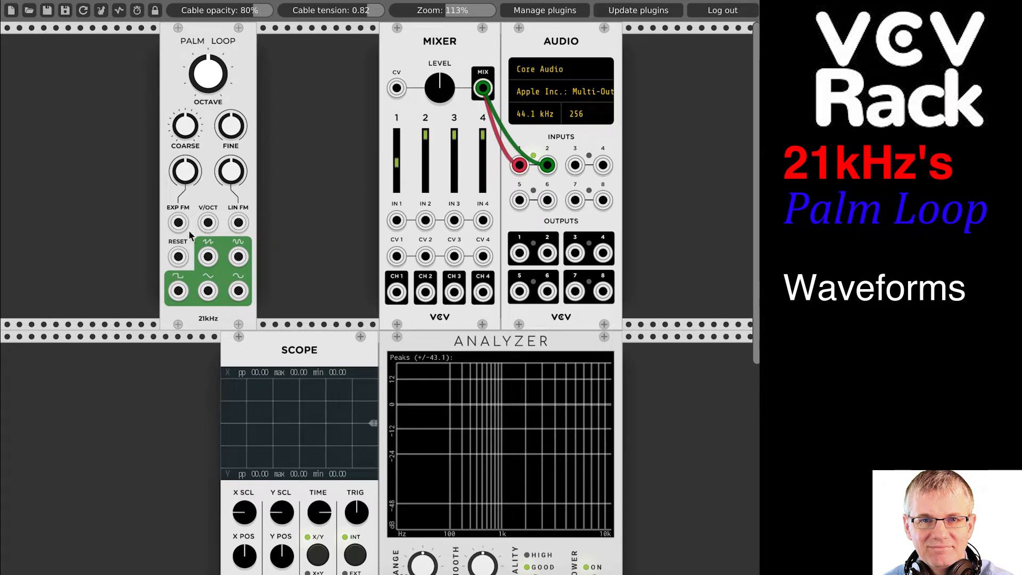
# Patch Palm Loop's sawtooth output to Mixer IN 1, audition the upper-right, square and lower-right waveform outputs, and remove the cable.
pyautogui.moveTo(208, 257); pyautogui.dragTo(397, 220)
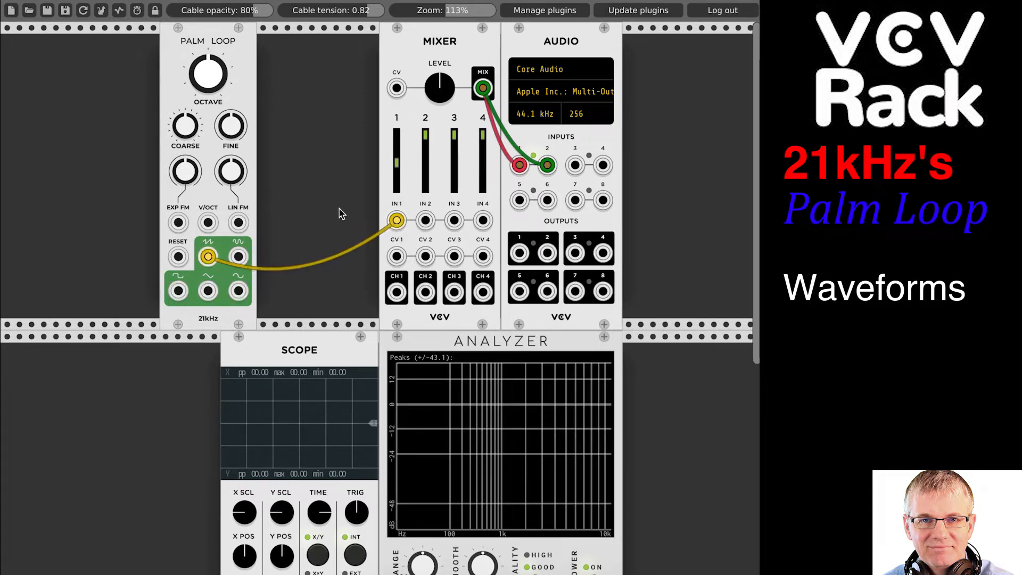
pyautogui.moveTo(208, 257); pyautogui.dragTo(239, 257)
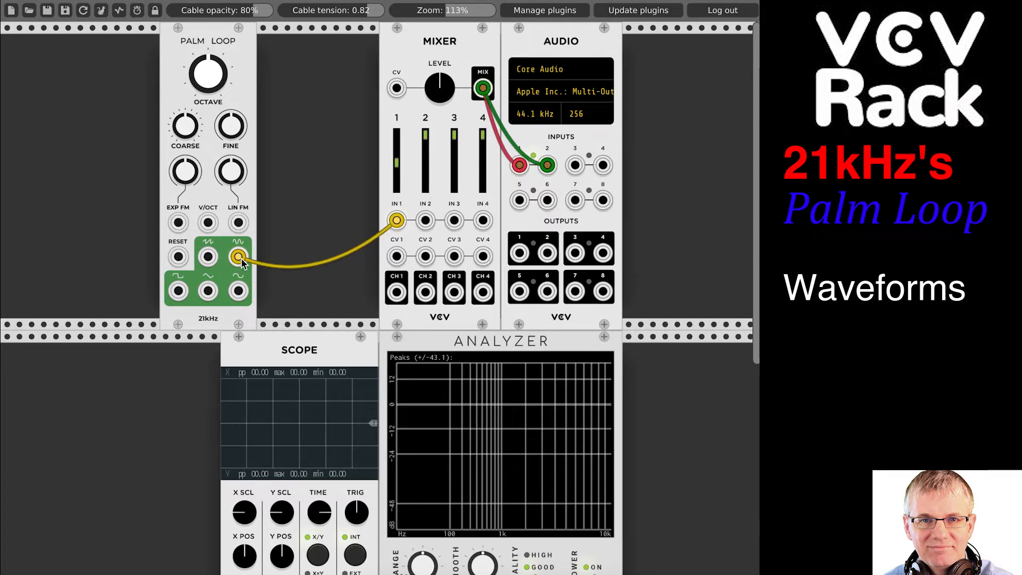
pyautogui.moveTo(240, 258); pyautogui.dragTo(179, 291)
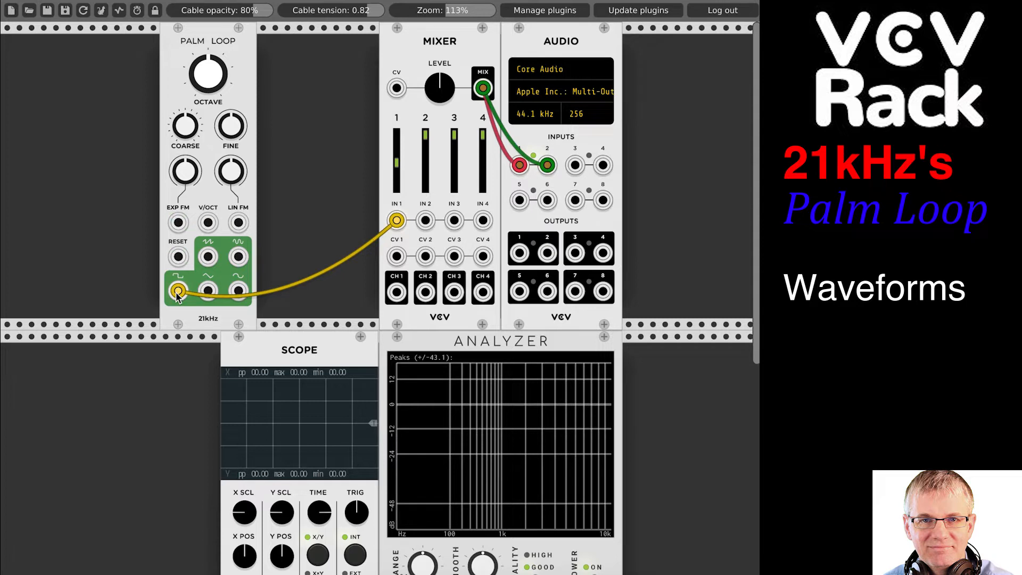
pyautogui.moveTo(178, 291); pyautogui.dragTo(238, 291)
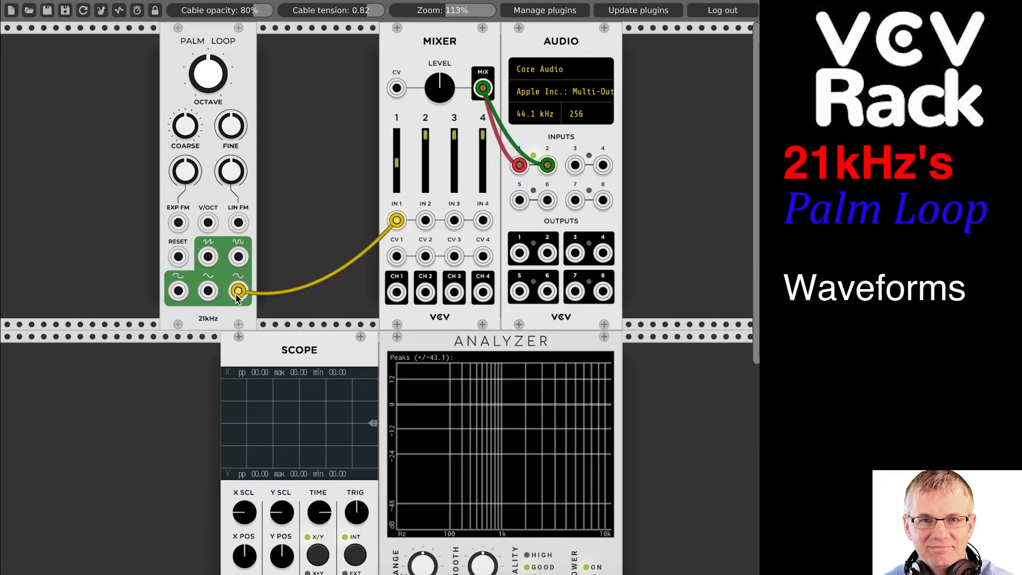
pyautogui.moveTo(236, 293); pyautogui.dragTo(238, 258)
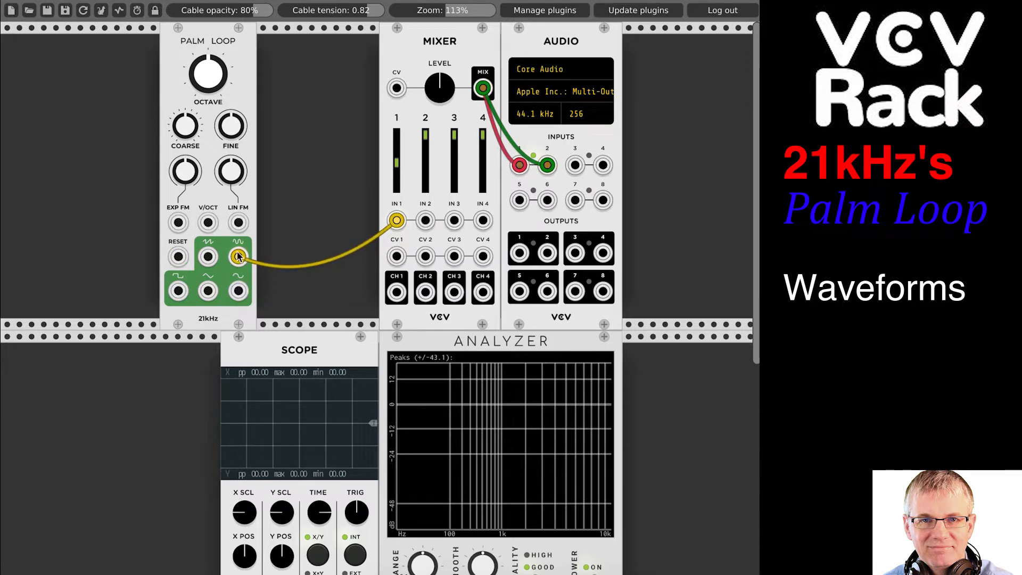
pyautogui.moveTo(238, 257); pyautogui.dragTo(264, 255)
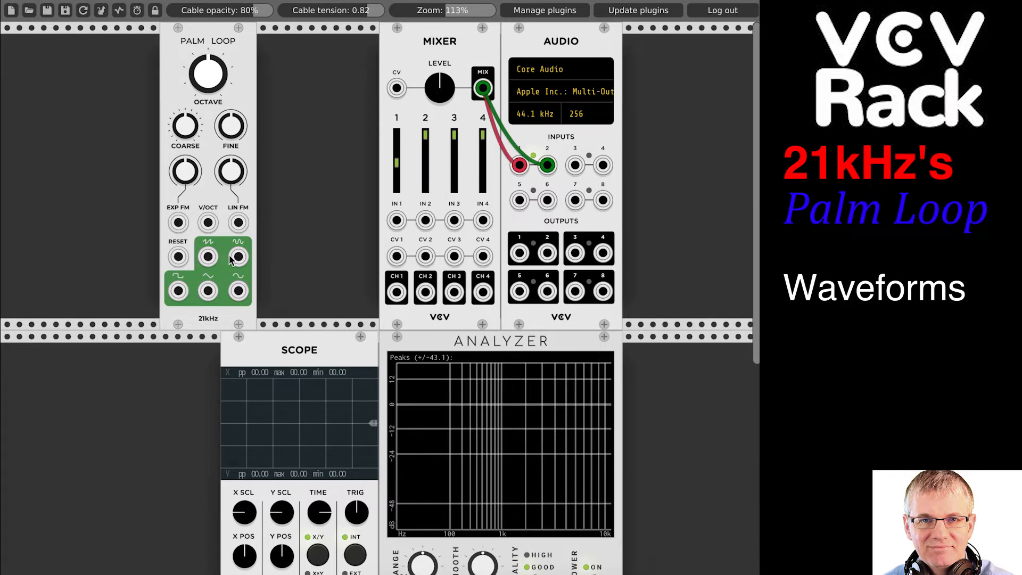
# Connect Palm Loop's upper-right waveform output to Mixer IN 1 and raise the channel 1 level slightly.
pyautogui.moveTo(208, 257); pyautogui.dragTo(287, 243)
pyautogui.moveTo(238, 257); pyautogui.dragTo(396, 219)
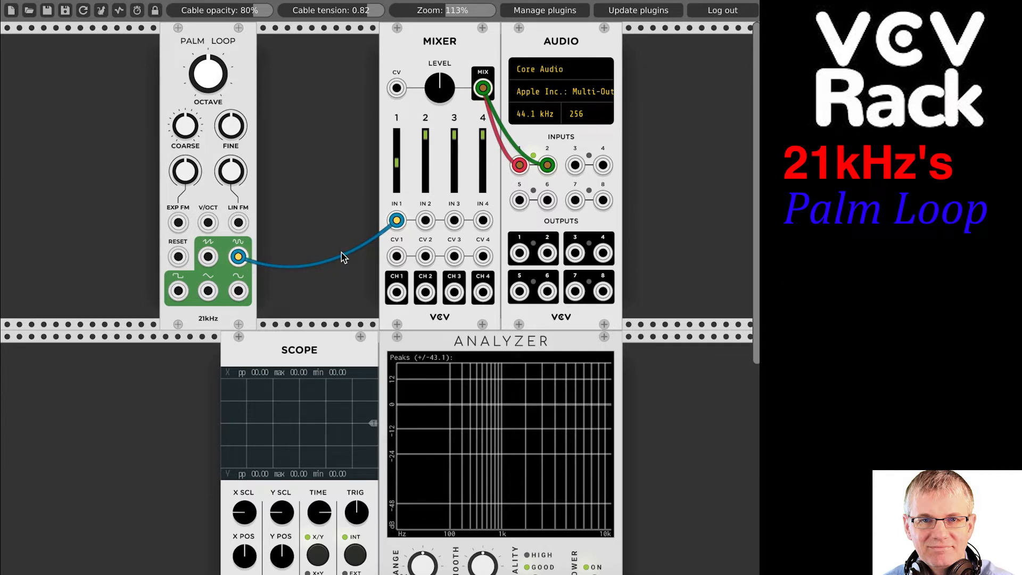
pyautogui.moveTo(390, 162); pyautogui.dragTo(390, 153)
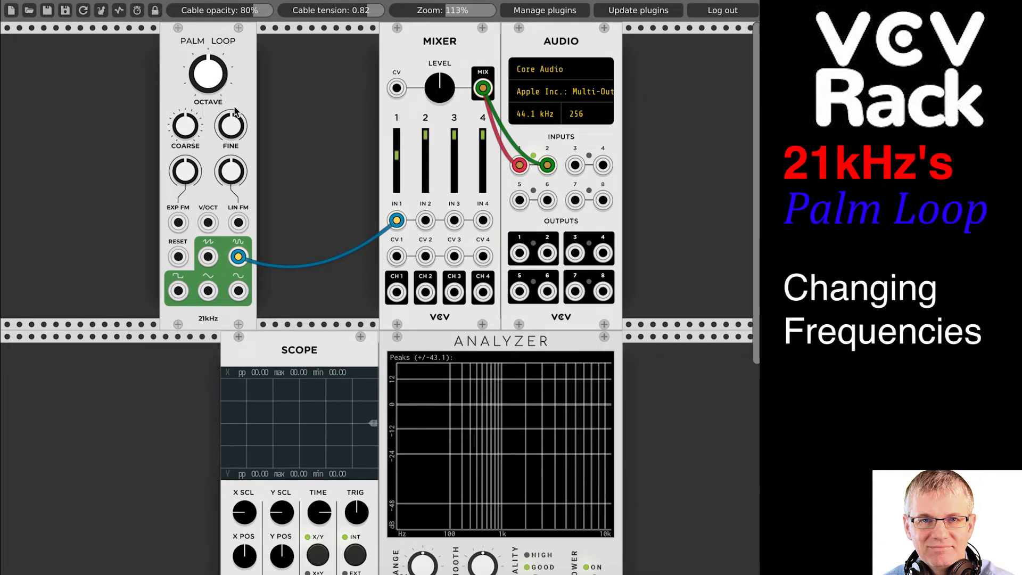
# Sweep Palm Loop's octave up and down and try the coarse tuning to hear the frequency change.
pyautogui.moveTo(205, 66); pyautogui.dragTo(205, 65)
pyautogui.moveTo(204, 65); pyautogui.dragTo(204, 74)
pyautogui.moveTo(208, 73); pyautogui.dragTo(208, 32)
pyautogui.moveTo(208, 73); pyautogui.dragTo(208, 113)
pyautogui.moveTo(185, 127); pyautogui.dragTo(185, 136)
# Place Palm Loop flush against the Mixer and add an LFO-1 module in front of it, leaving a gap between them.
pyautogui.moveTo(210, 50); pyautogui.dragTo(332, 52)
pyautogui.moveTo(332, 223); pyautogui.dragTo(88, 155)
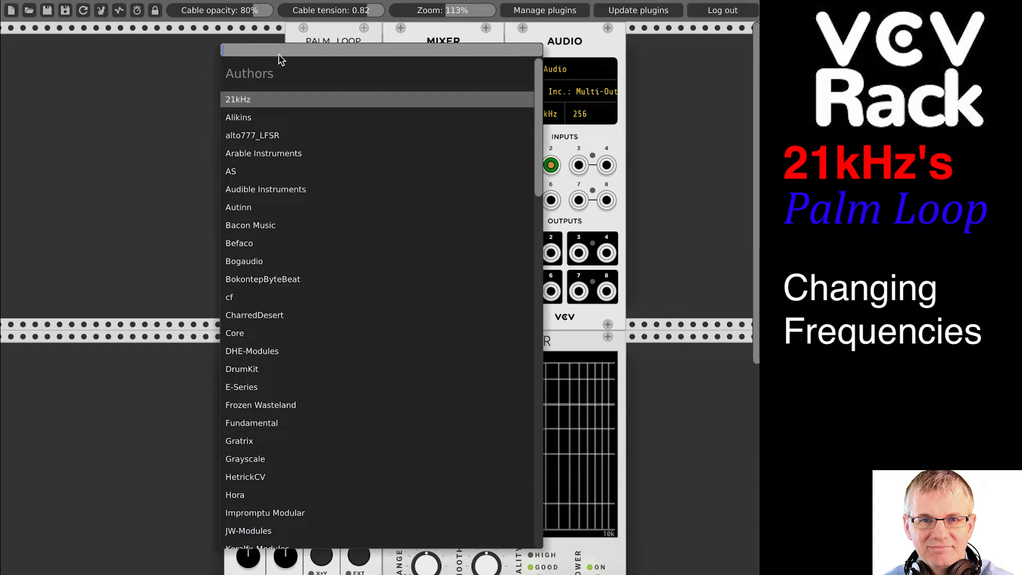
pyautogui.write('l')
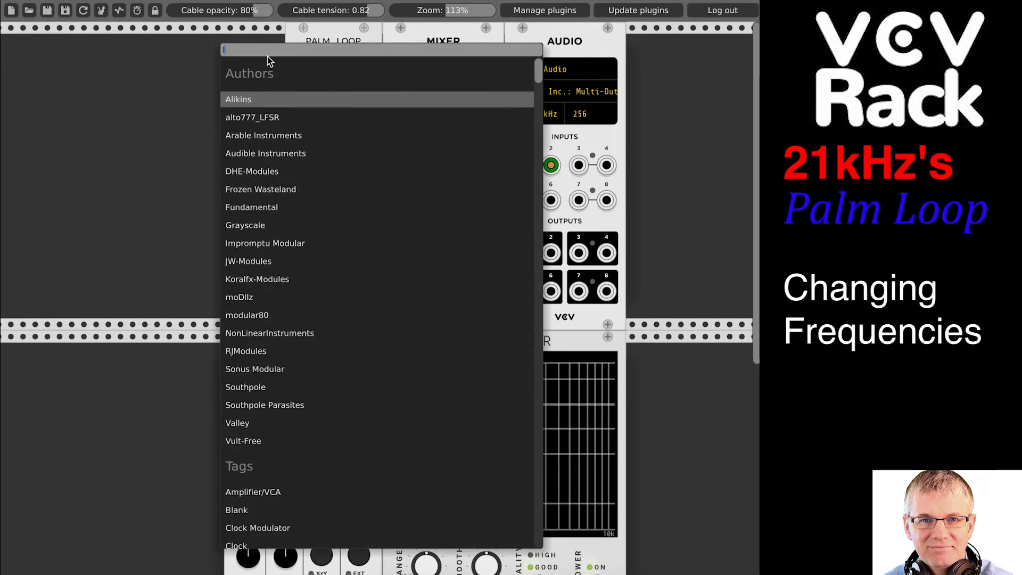
pyautogui.write('fo')
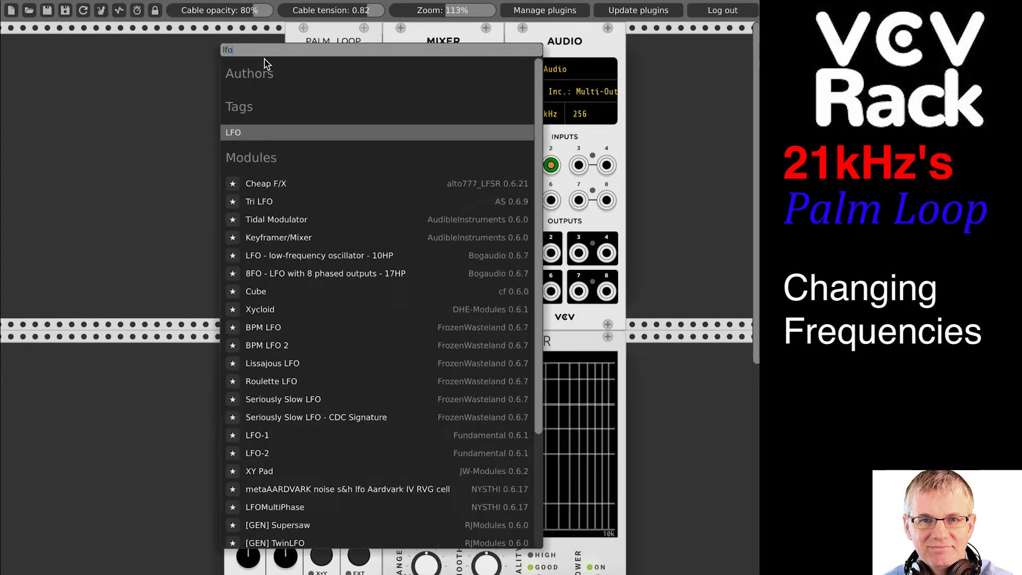
pyautogui.write('-1')
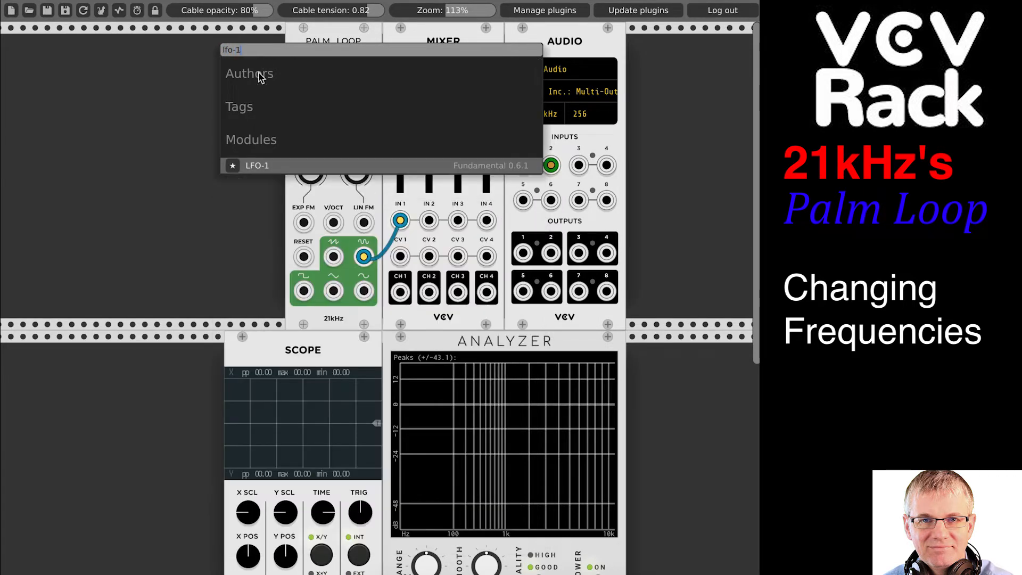
pyautogui.click(257, 165)
pyautogui.moveTo(72, 42); pyautogui.dragTo(161, 43)
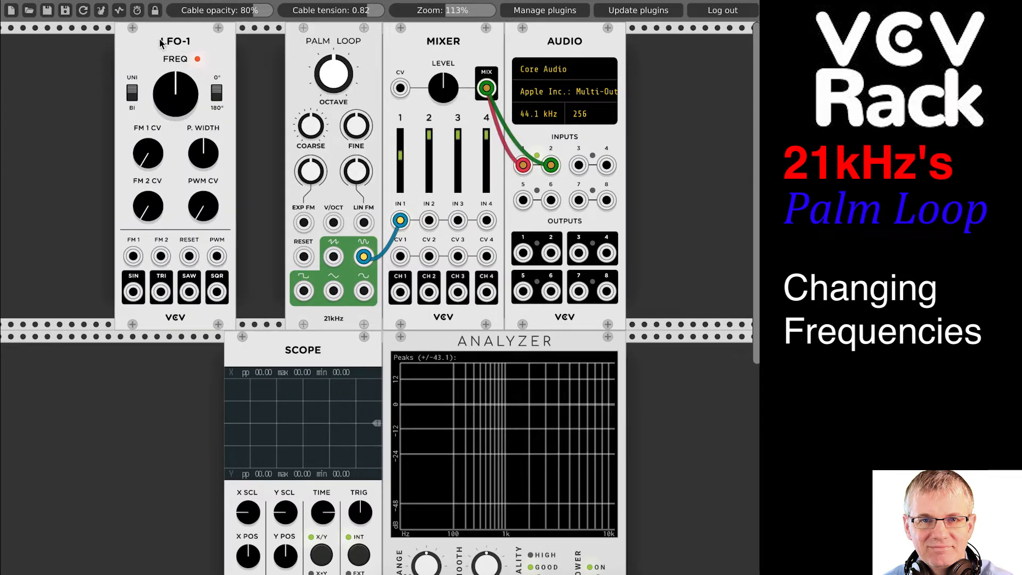
# Modulate Palm Loop's V/OCT input with LFO-1's SIN output at a slower LFO frequency, and disconnect the cable from V/OCT.
pyautogui.moveTo(133, 291); pyautogui.dragTo(333, 222)
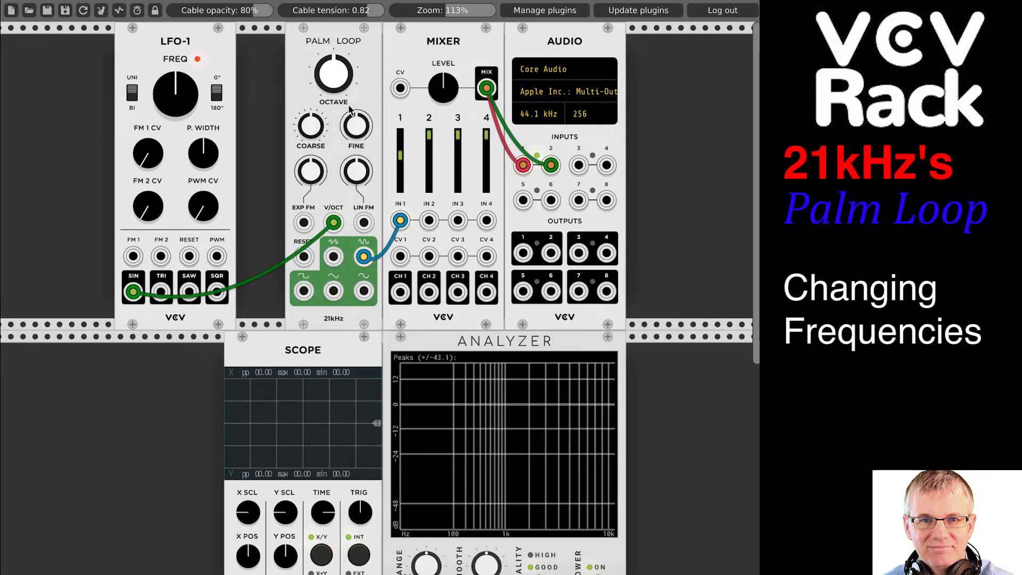
pyautogui.moveTo(176, 90); pyautogui.dragTo(176, 115)
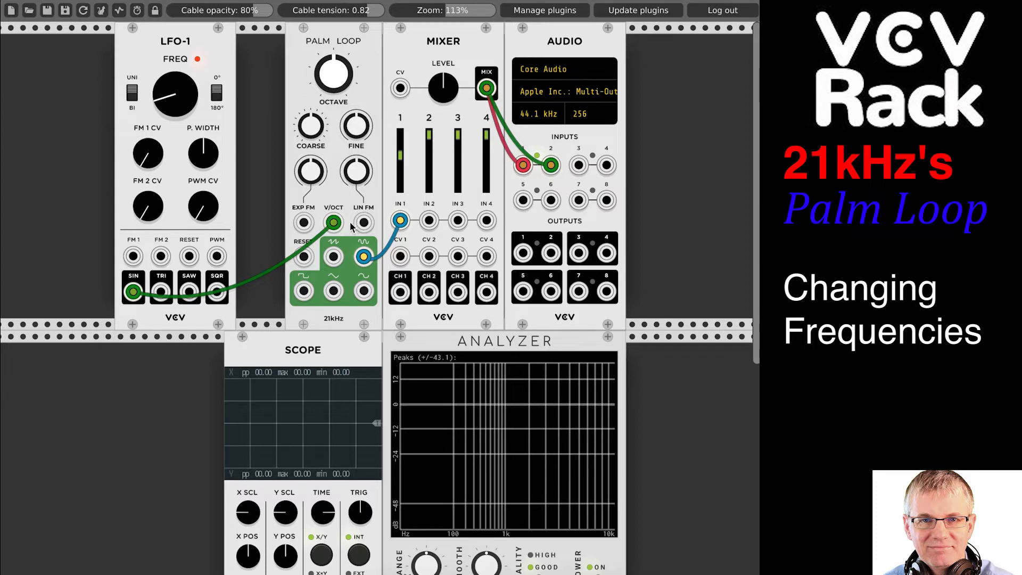
pyautogui.moveTo(167, 95); pyautogui.dragTo(168, 90)
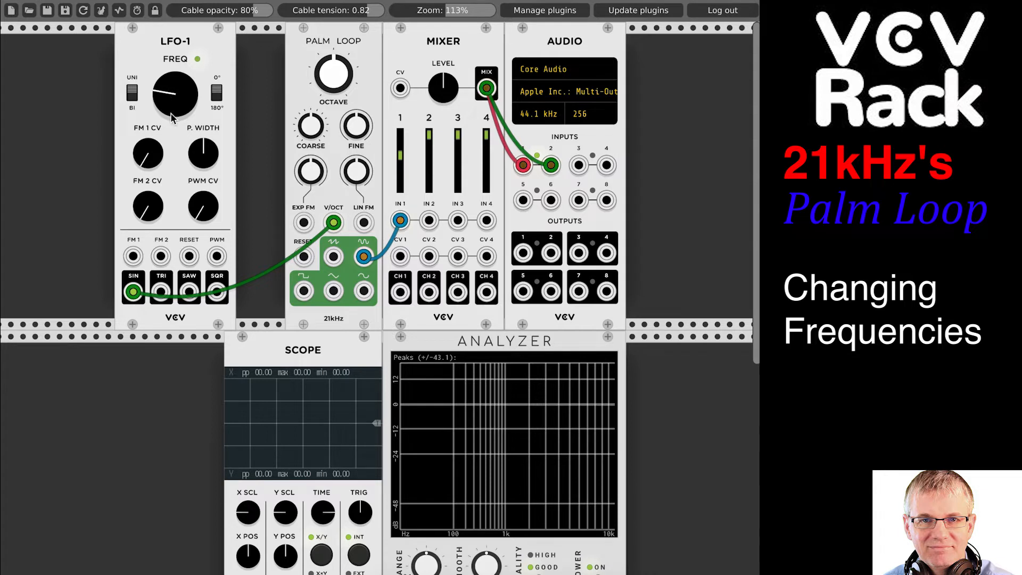
pyautogui.moveTo(185, 95); pyautogui.dragTo(185, 101)
pyautogui.moveTo(334, 222); pyautogui.dragTo(268, 235)
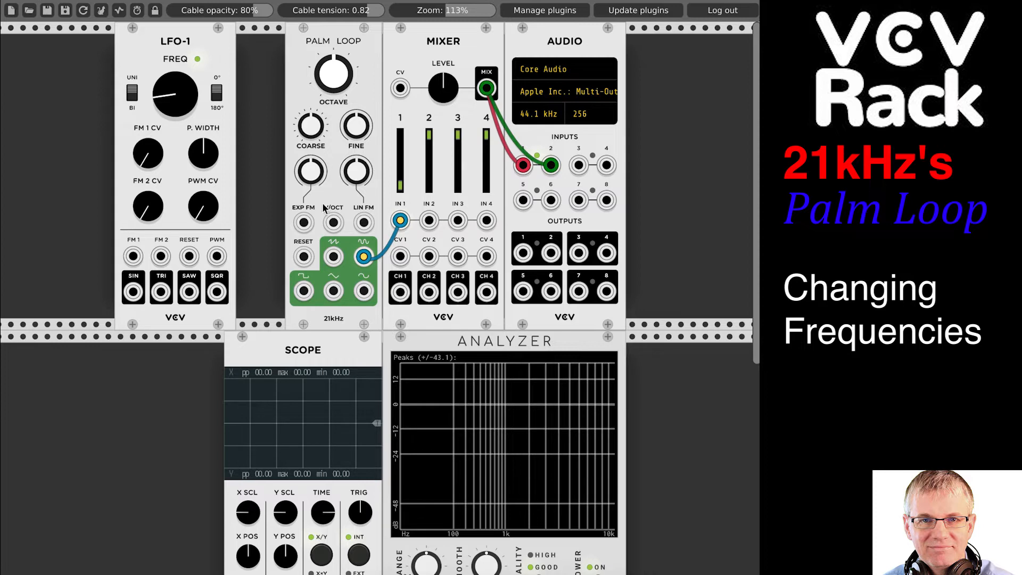
# Move LFO-1 farther from Palm Loop and audition its SIN output on V/OCT with Mixer channel 1 briefly raised.
pyautogui.moveTo(353, 33)
pyautogui.mouseDown()
pyautogui.moveTo(330, 36)
pyautogui.moveTo(348, 45)
pyautogui.mouseUp()
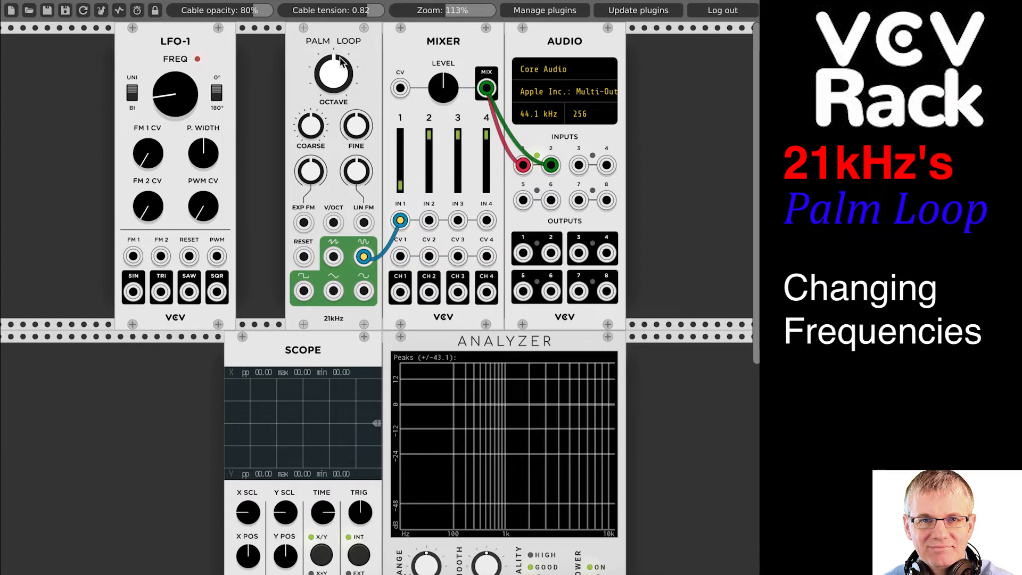
pyautogui.moveTo(187, 48); pyautogui.dragTo(136, 53)
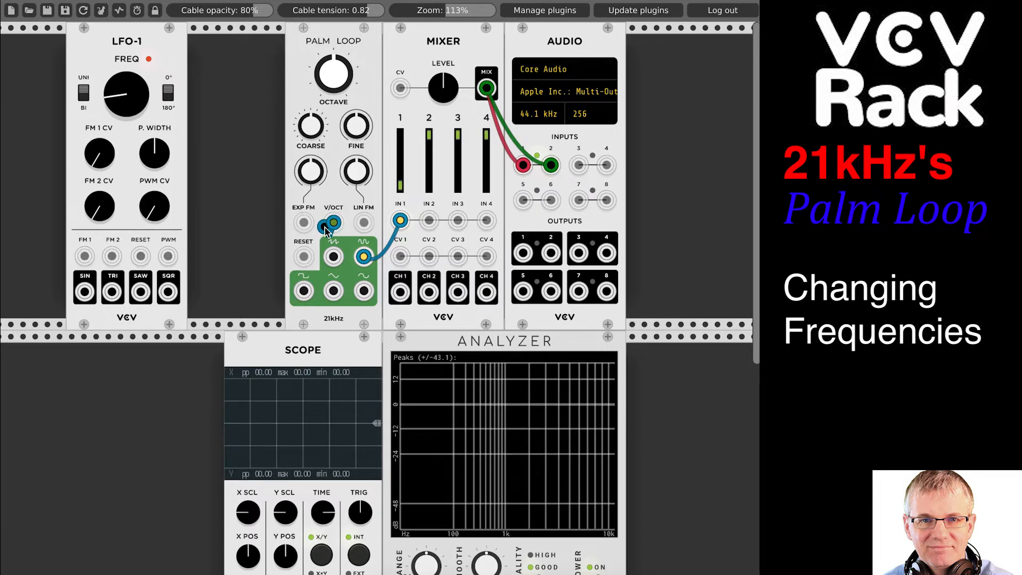
pyautogui.moveTo(333, 222); pyautogui.dragTo(84, 292)
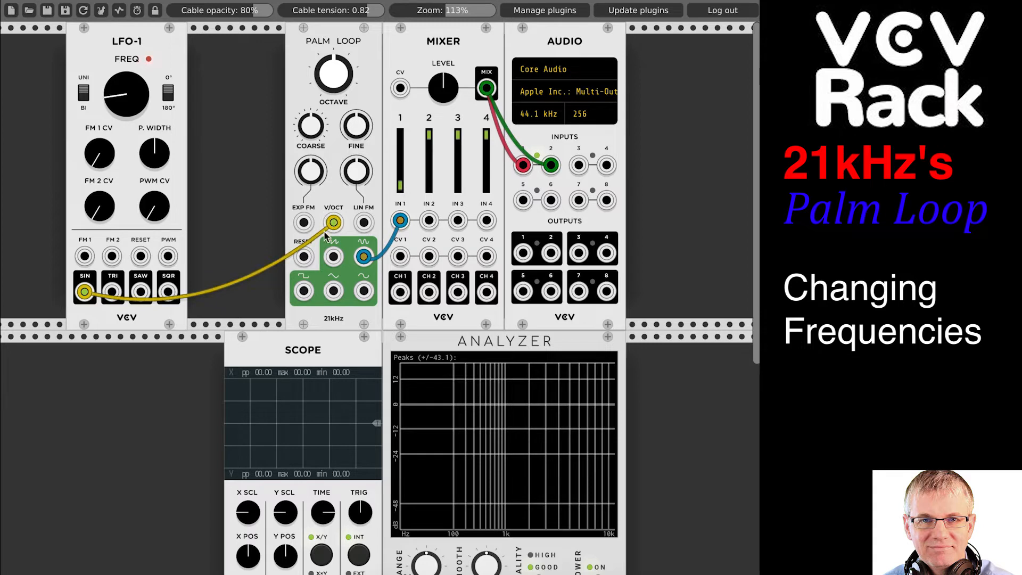
pyautogui.moveTo(401, 190); pyautogui.dragTo(401, 173)
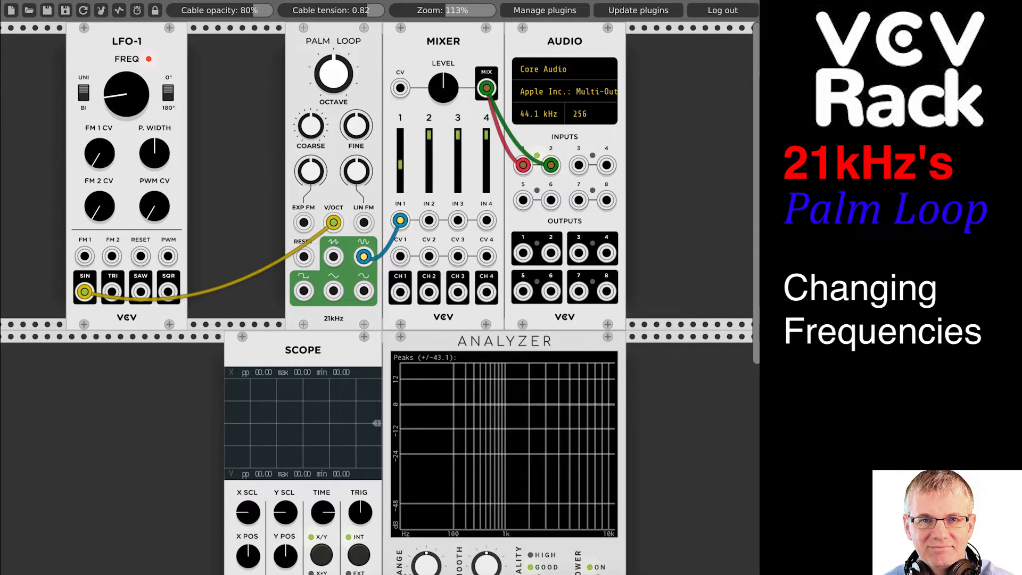
pyautogui.moveTo(400, 166); pyautogui.dragTo(400, 186)
# Remove the cable from Palm Loop's V/OCT input and delete the LFO-1 module.
pyautogui.moveTo(332, 224); pyautogui.dragTo(248, 177)
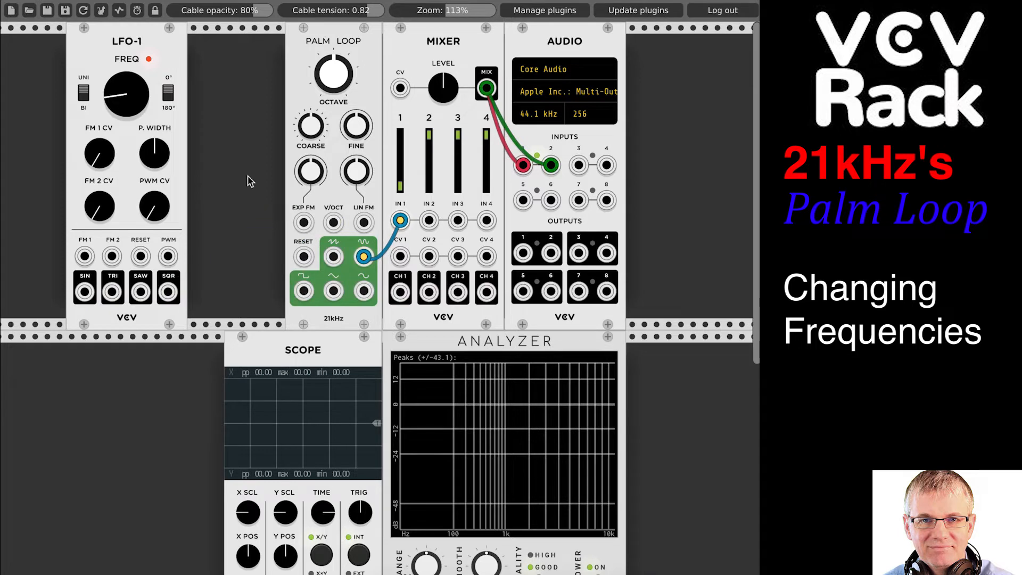
pyautogui.rightClick(156, 49)
pyautogui.click(192, 191)
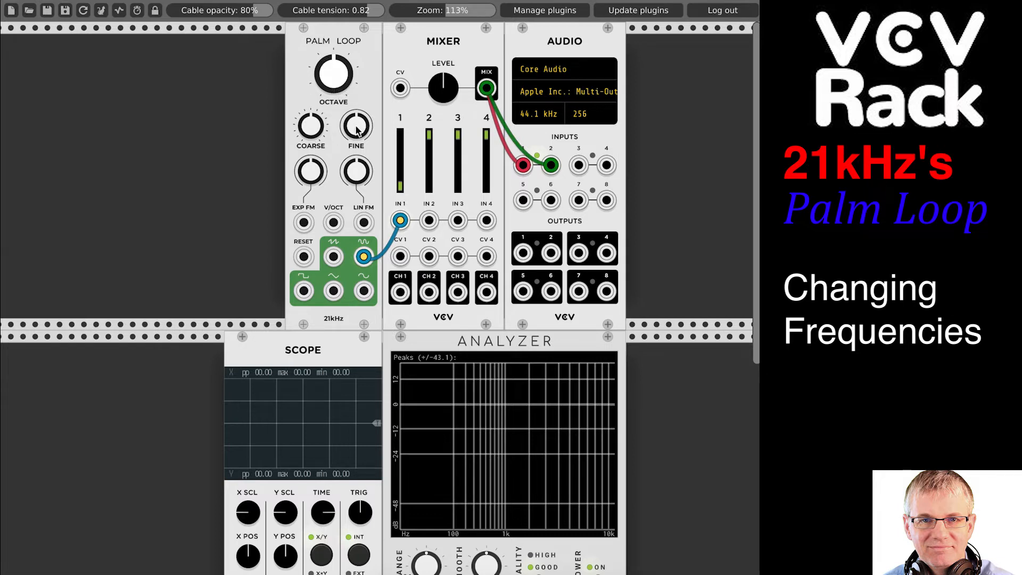
pyautogui.moveTo(334, 222); pyautogui.dragTo(235, 200)
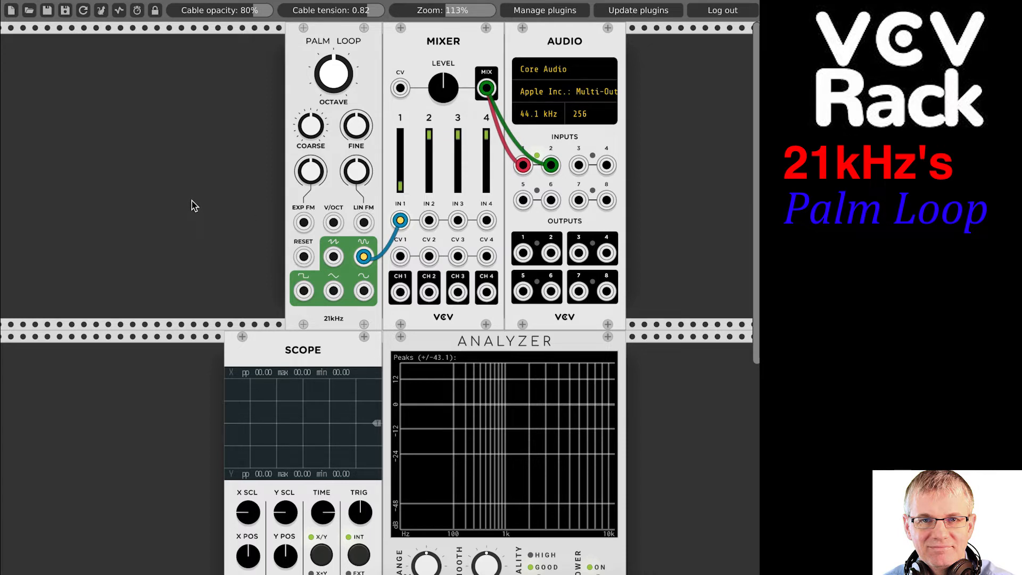
pyautogui.rightClick(121, 151)
pyautogui.click(143, 147)
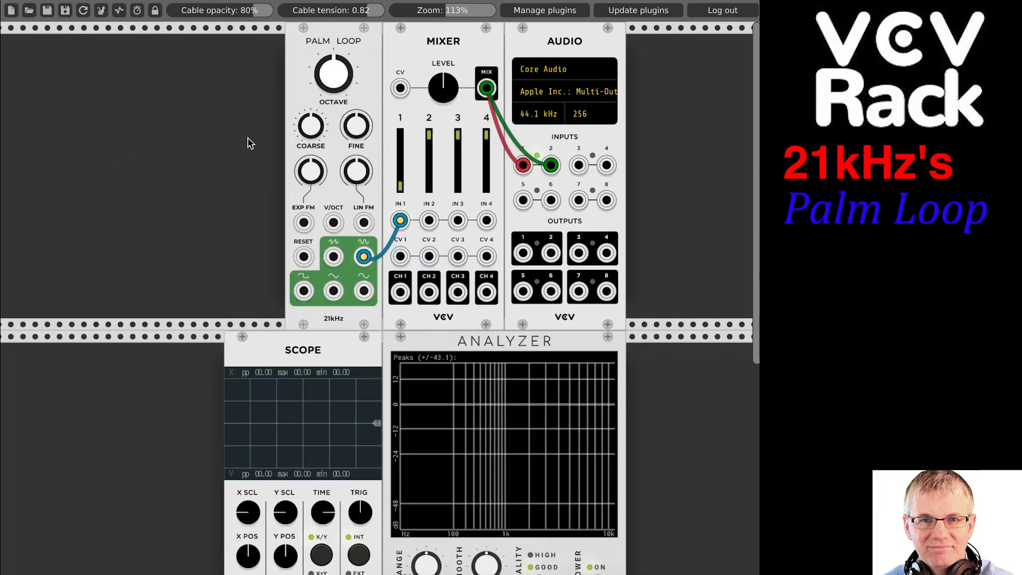
pyautogui.rightClick(304, 90)
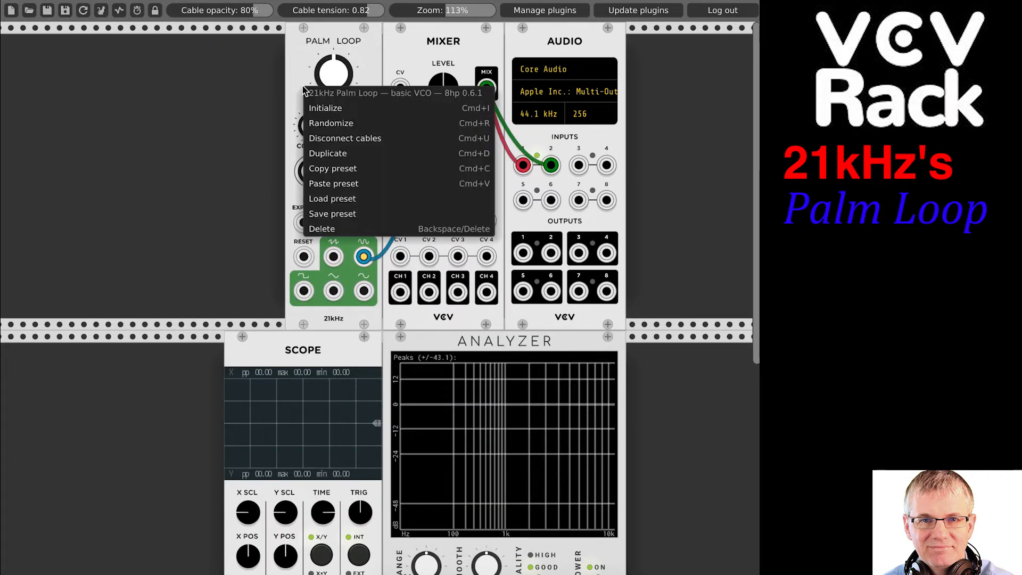
pyautogui.click(310, 59)
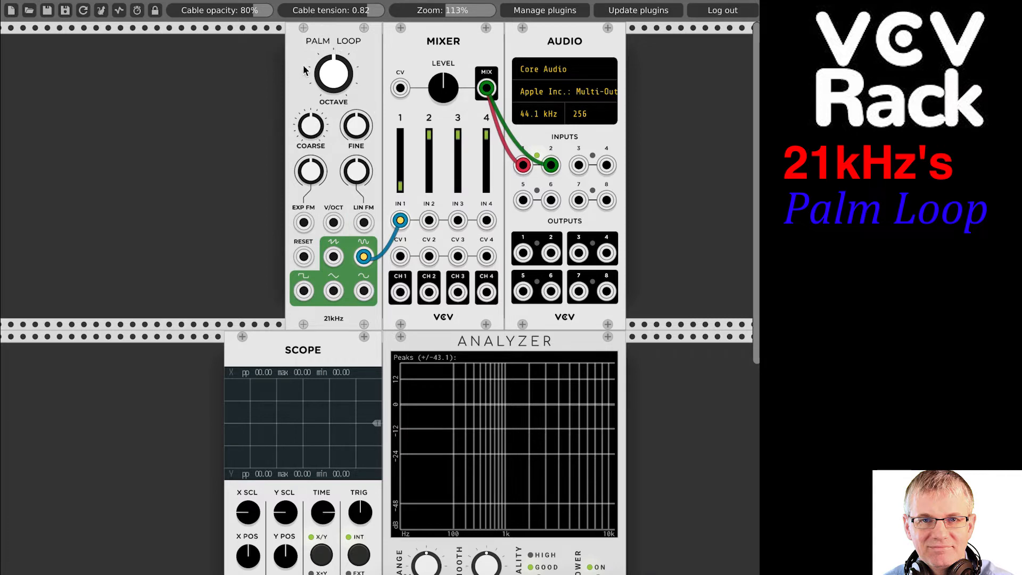
# Duplicate the Palm Loop module and move the copy away from the original, leaving a gap between them.
pyautogui.rightClick(302, 68)
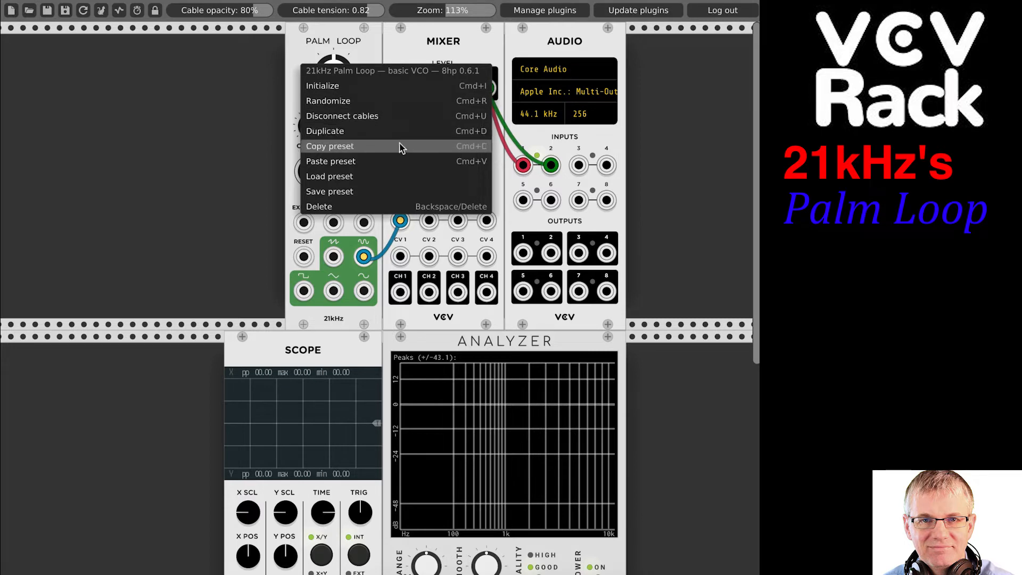
pyautogui.click(427, 133)
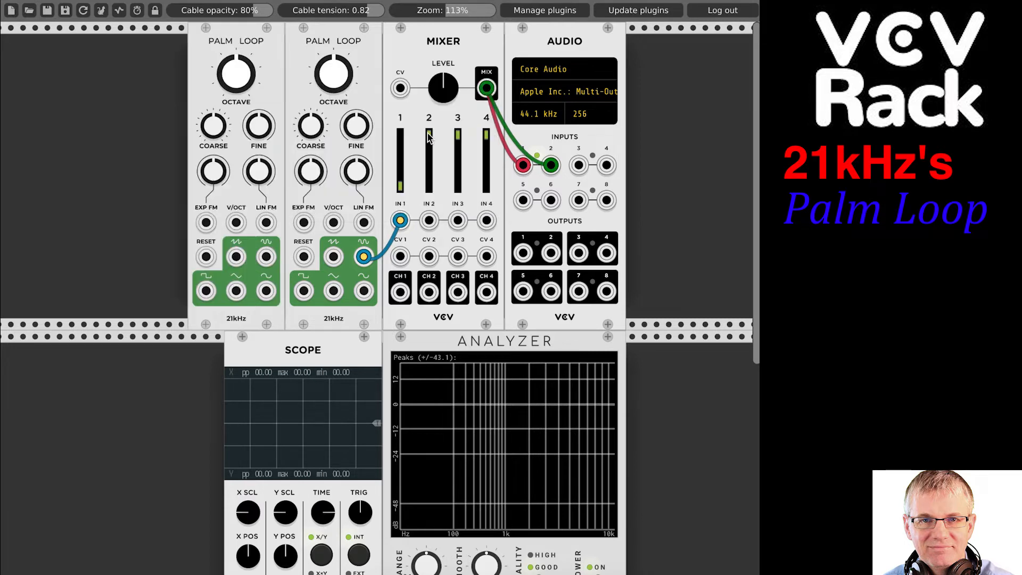
pyautogui.moveTo(264, 50); pyautogui.dragTo(201, 44)
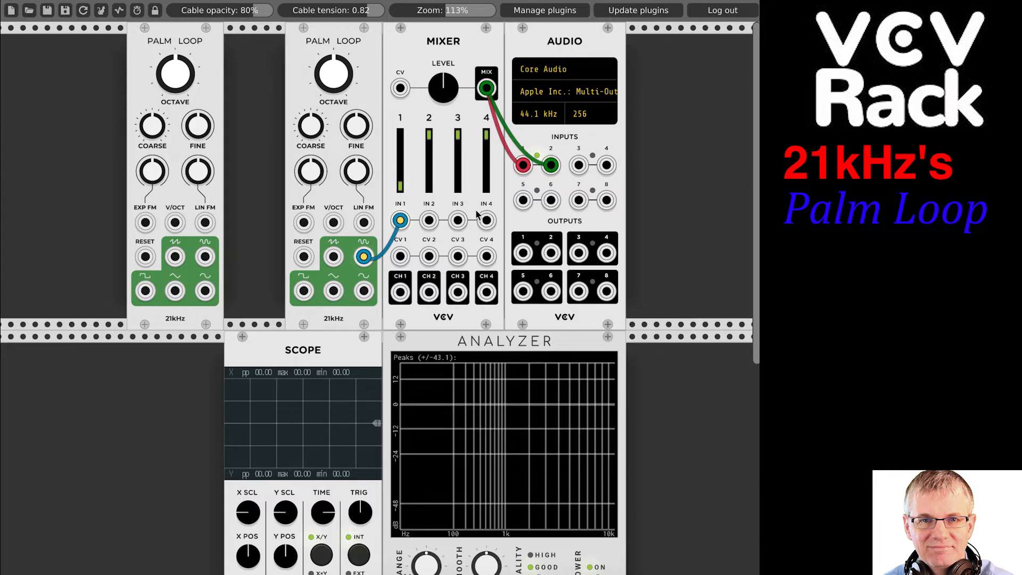
# Add Valley's Dexter module beyond the Audio module in the upper row, leaving a small gap between them.
pyautogui.moveTo(467, 11); pyautogui.dragTo(451, 11)
pyautogui.hscroll(6, 391, 197)
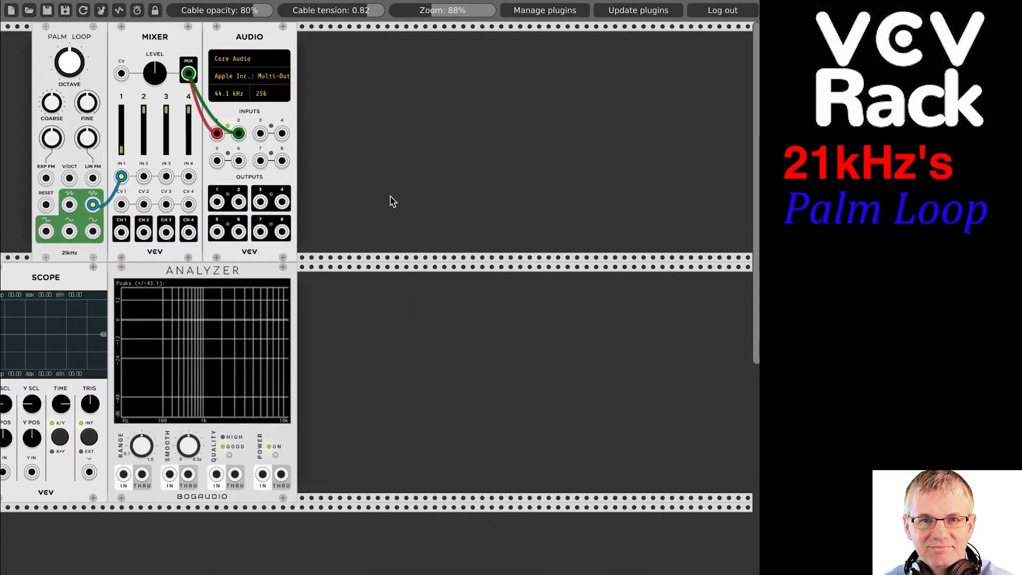
pyautogui.hscroll(3, 391, 201)
pyautogui.rightClick(349, 144)
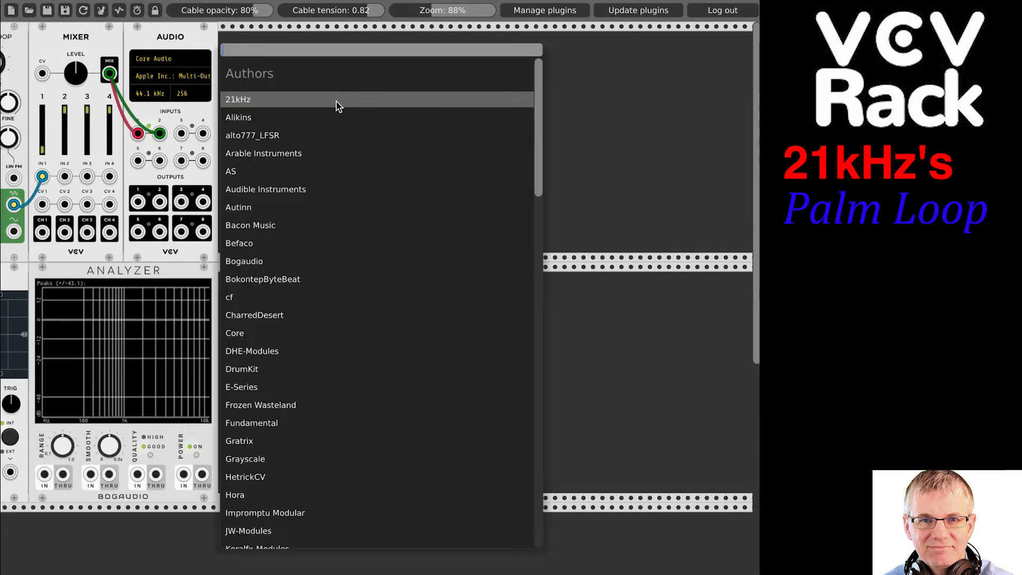
pyautogui.write('dext')
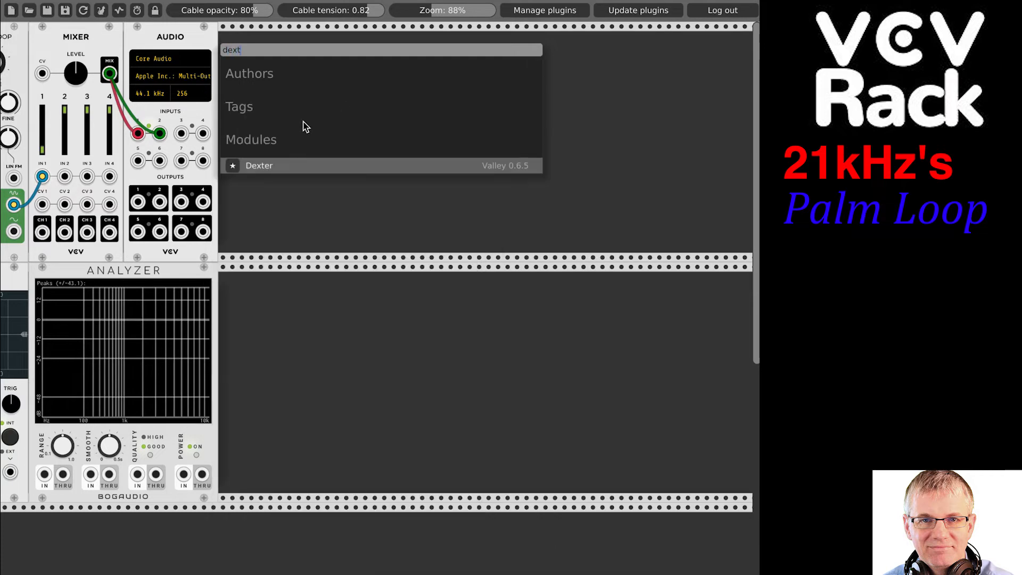
pyautogui.click(261, 166)
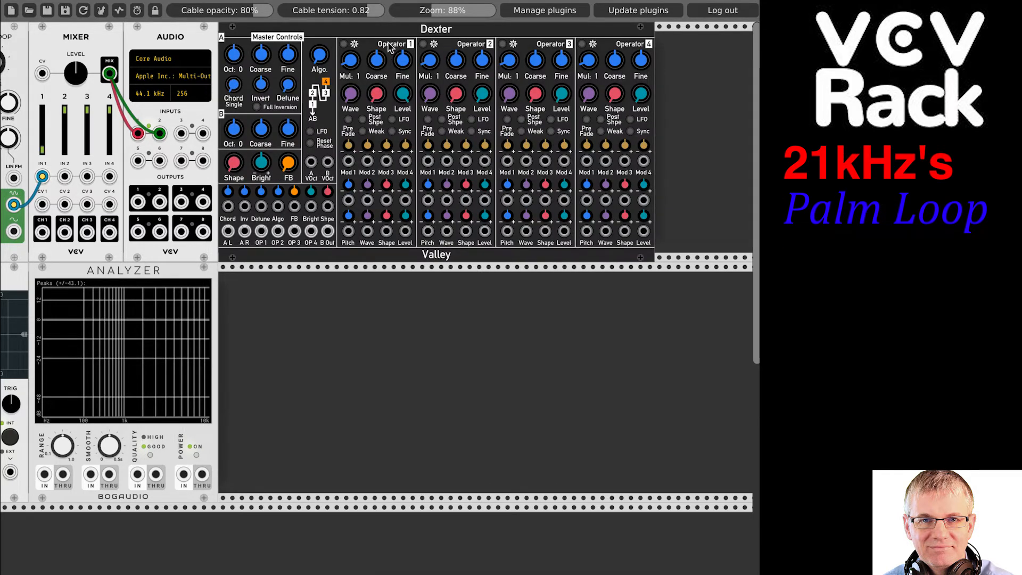
pyautogui.moveTo(381, 32); pyautogui.dragTo(420, 33)
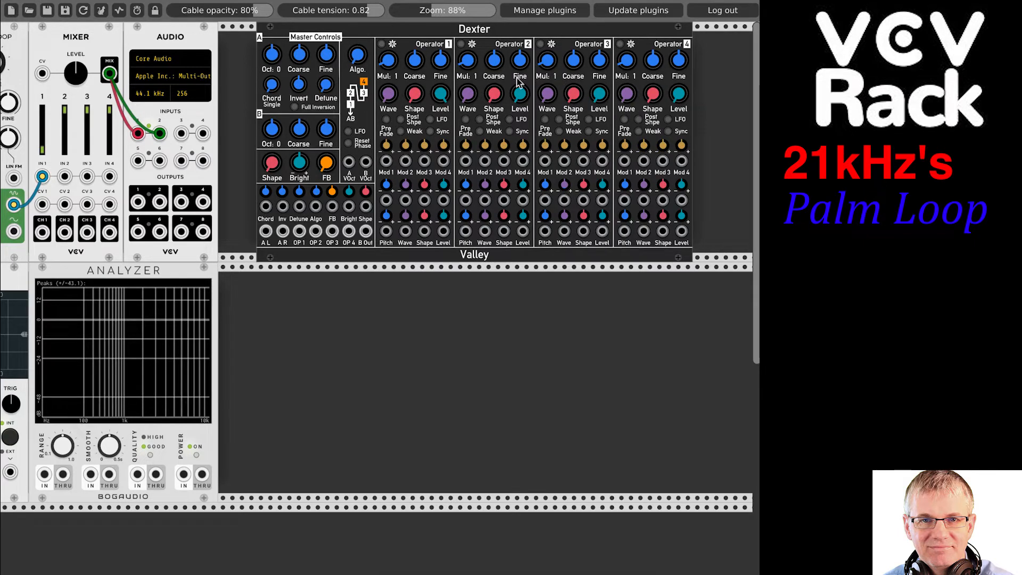
# Shift the Dexter module slightly along its row, then delete it from the rack.
pyautogui.moveTo(382, 58)
pyautogui.mouseDown()
pyautogui.moveTo(391, 96)
pyautogui.moveTo(476, 90)
pyautogui.moveTo(373, 78)
pyautogui.moveTo(421, 72)
pyautogui.moveTo(392, 73)
pyautogui.mouseUp()
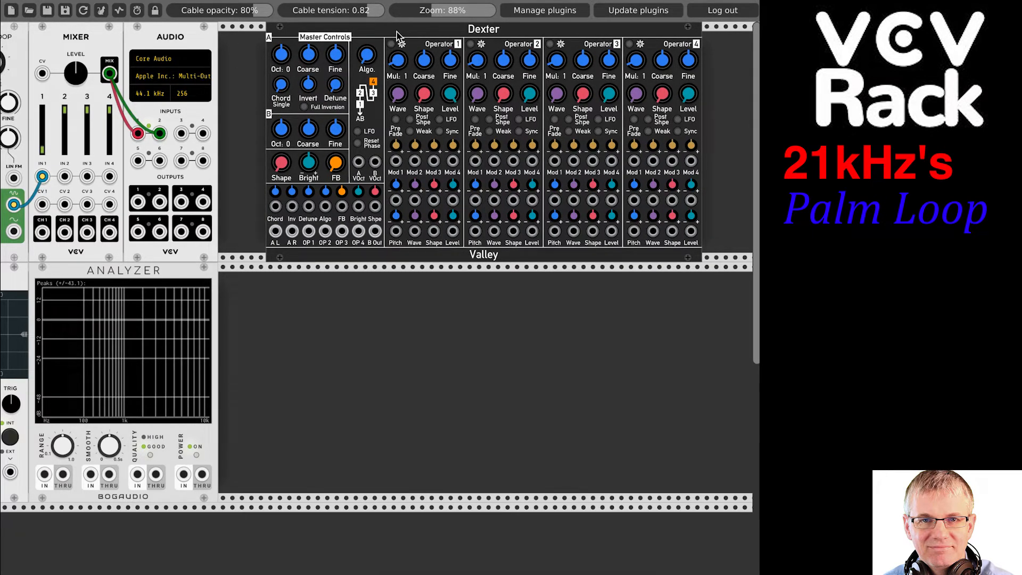
pyautogui.rightClick(397, 35)
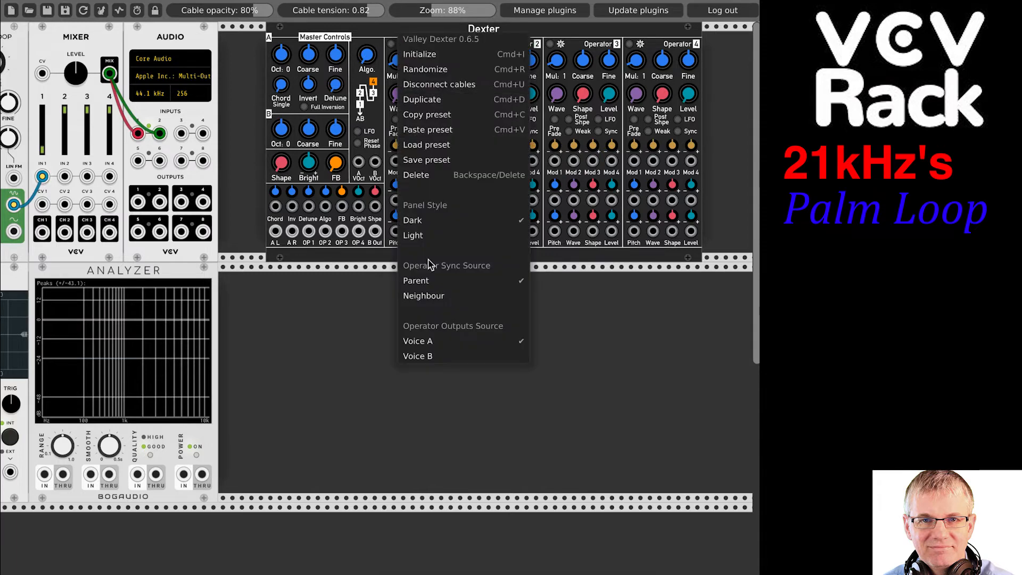
pyautogui.click(442, 174)
# Move the duplicated Palm Loop slightly closer to the original and raise Mixer channel 1 partway.
pyautogui.hscroll(-7, 456, 205)
pyautogui.hscroll(-4, 458, 207)
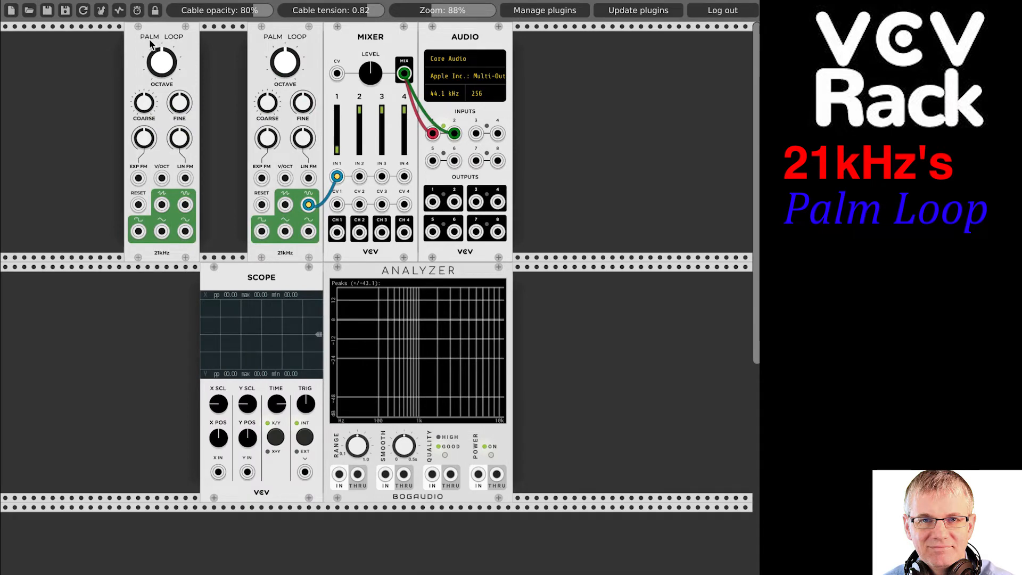
pyautogui.moveTo(181, 38); pyautogui.dragTo(190, 39)
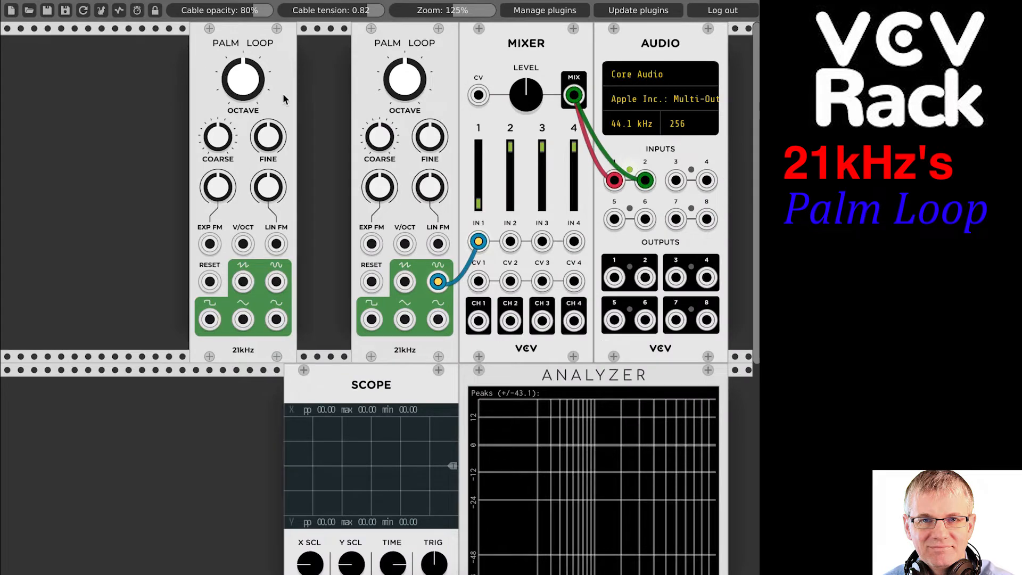
pyautogui.hscroll(1, 330, 108)
pyautogui.hscroll(5, 331, 110)
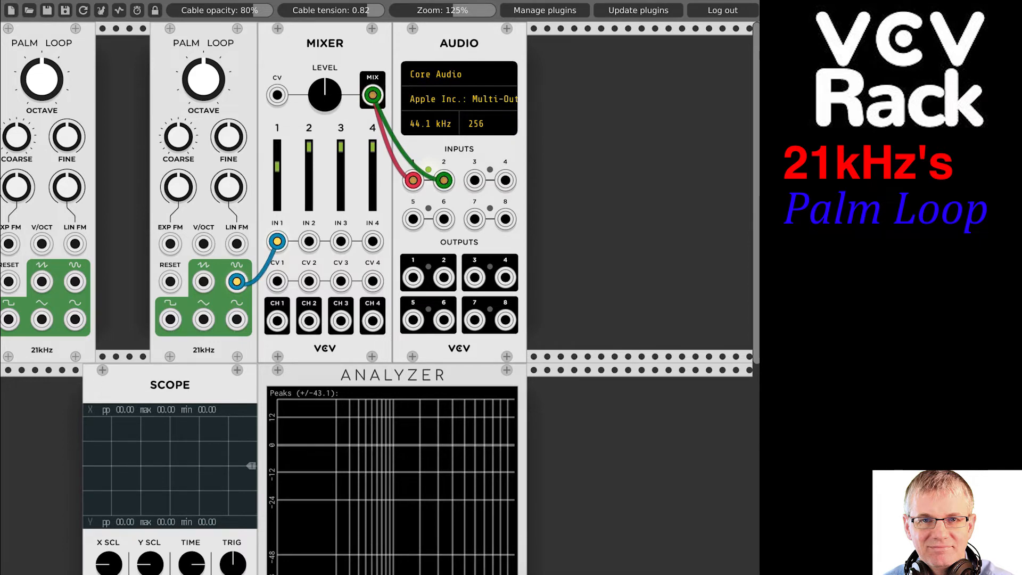
pyautogui.hscroll(-6, 288, 261)
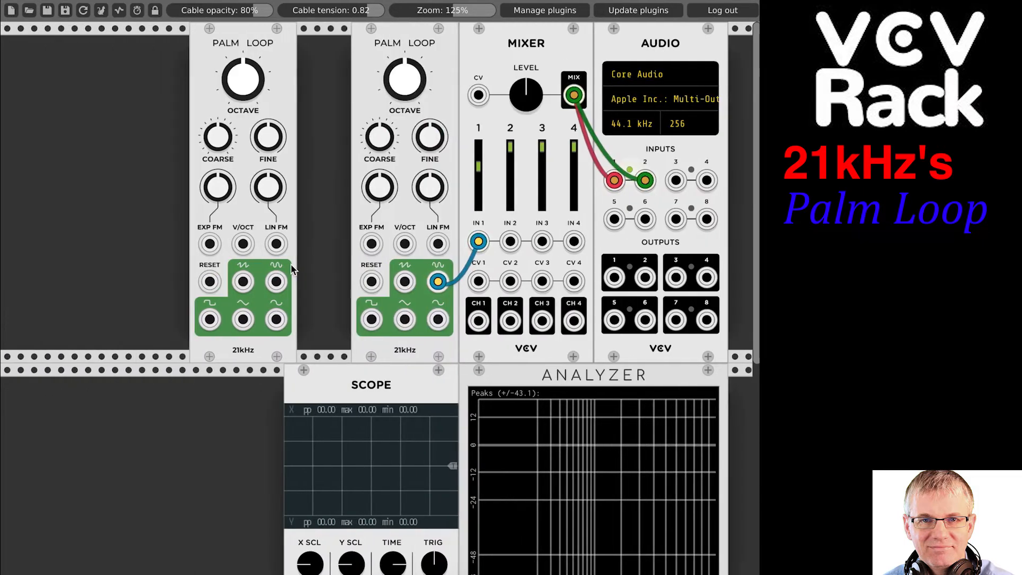
pyautogui.hscroll(1, 291, 266)
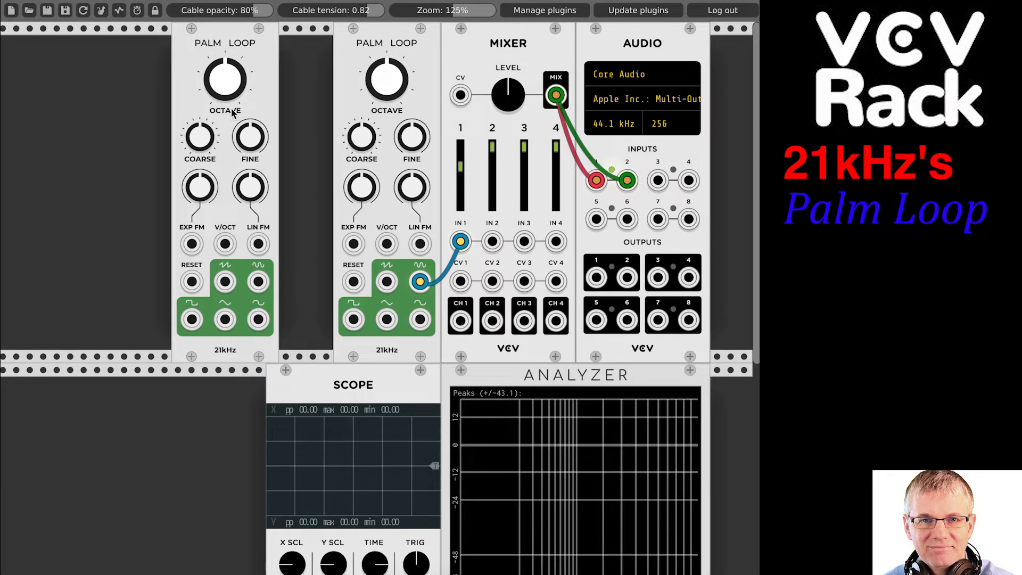
# Shift both Palm Loop modules away from the Mixer, leaving a small gap between the original Palm Loop and the Mixer.
pyautogui.moveTo(251, 66); pyautogui.dragTo(237, 73)
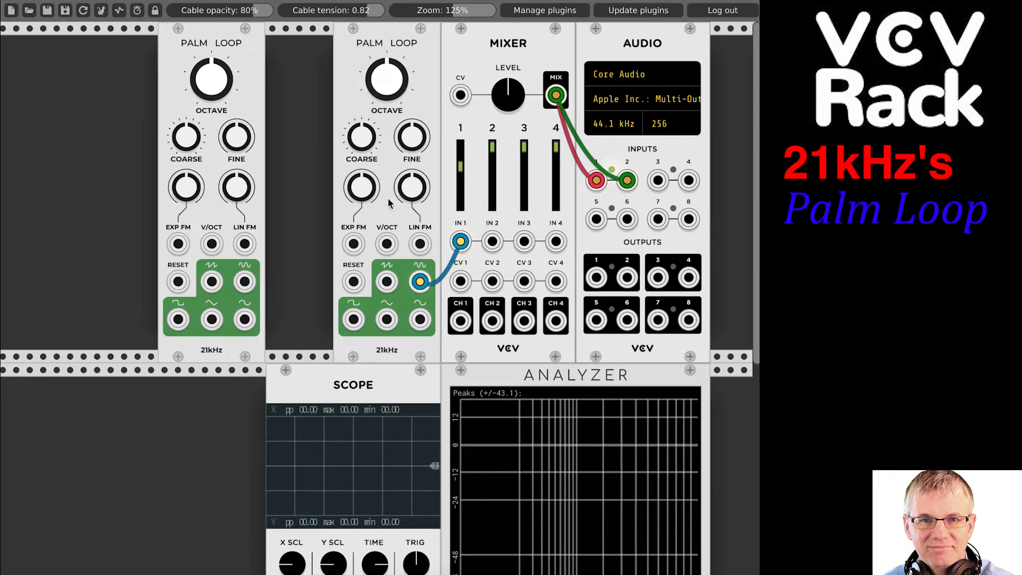
pyautogui.moveTo(423, 60); pyautogui.dragTo(407, 63)
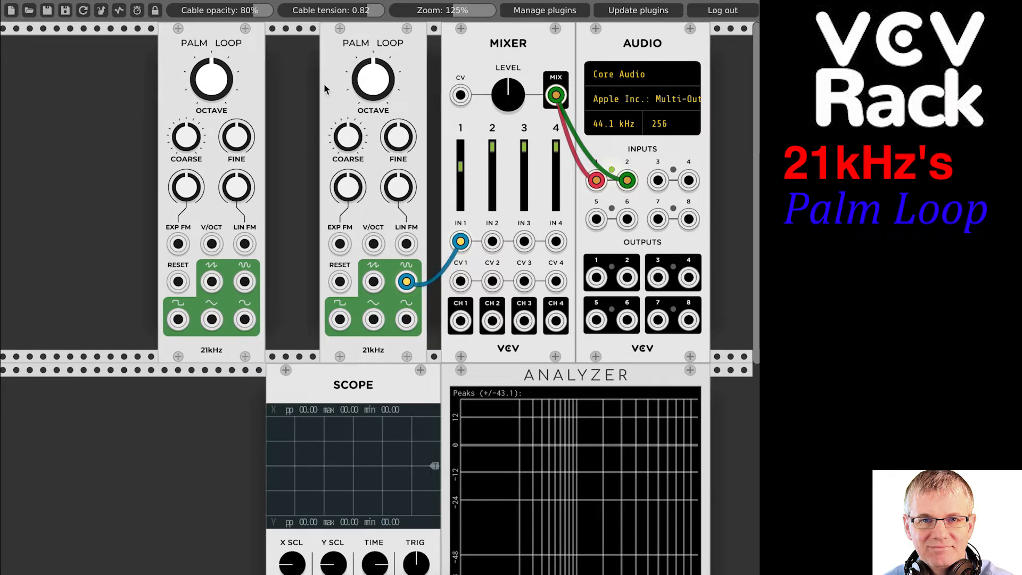
pyautogui.moveTo(193, 46); pyautogui.dragTo(217, 61)
pyautogui.moveTo(402, 37)
pyautogui.mouseDown()
pyautogui.moveTo(379, 40)
pyautogui.moveTo(396, 45)
pyautogui.mouseUp()
# Patch the duplicate Palm Loop's sawtooth output into the original's LIN FM input and audition the linear FM amount, returning it to zero.
pyautogui.moveTo(212, 282); pyautogui.dragTo(406, 245)
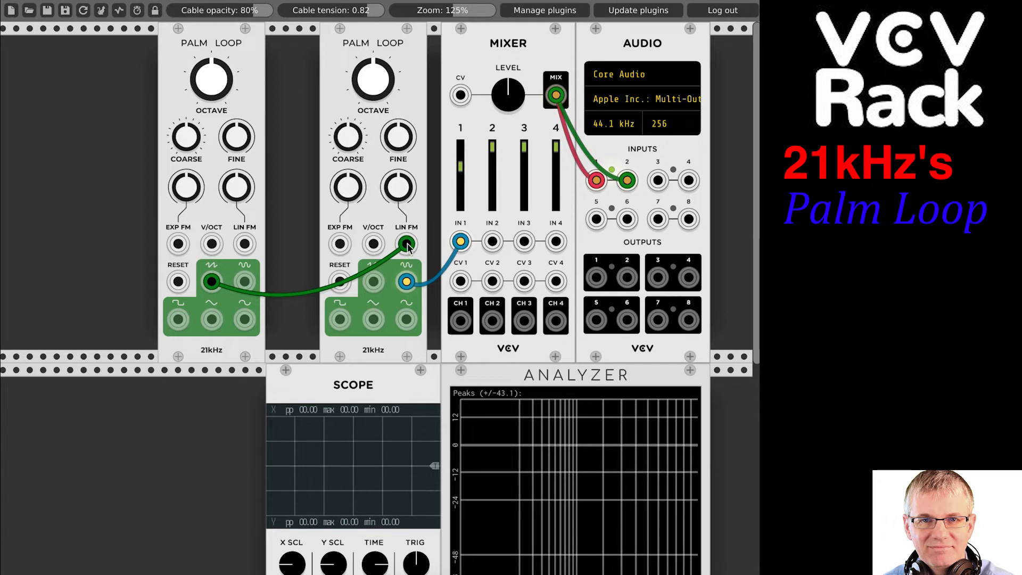
pyautogui.moveTo(408, 244); pyautogui.dragTo(408, 245)
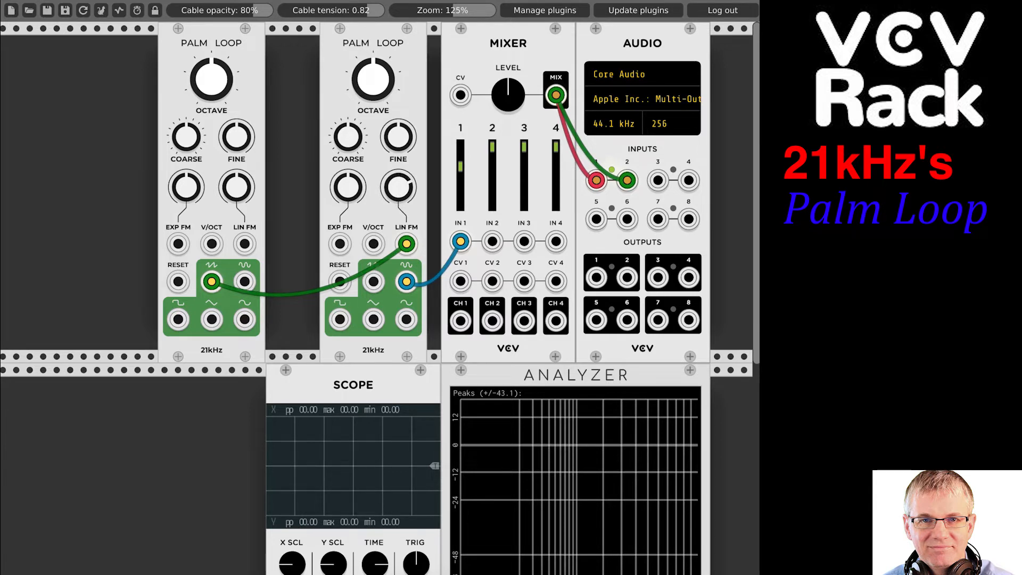
pyautogui.moveTo(398, 187); pyautogui.dragTo(398, 199)
# Connect the original Palm Loop's upper sine output to the Scope's X IN and the Analyzer's first IN.
pyautogui.moveTo(452, 10); pyautogui.dragTo(439, 10)
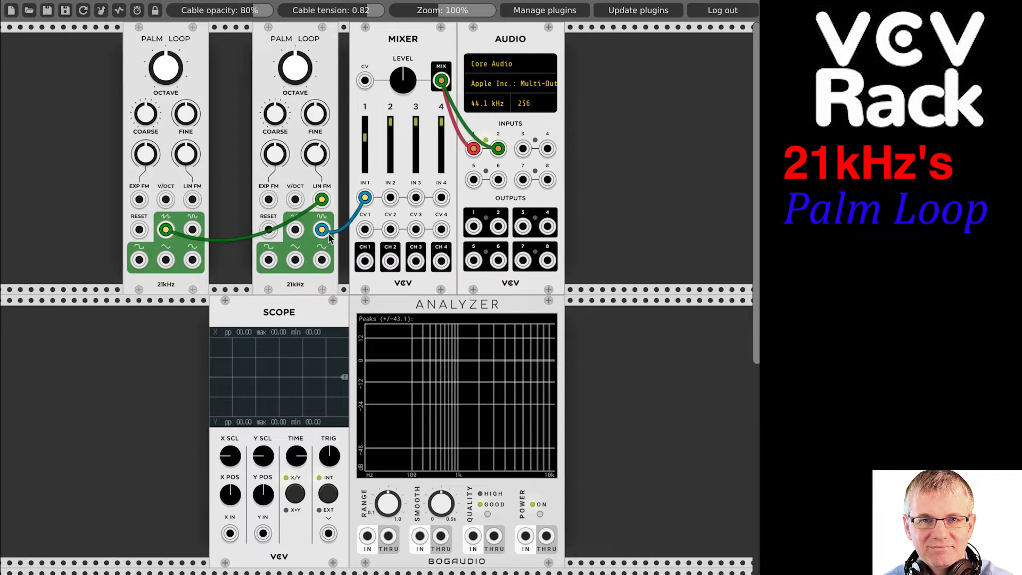
pyautogui.moveTo(229, 534); pyautogui.dragTo(321, 230)
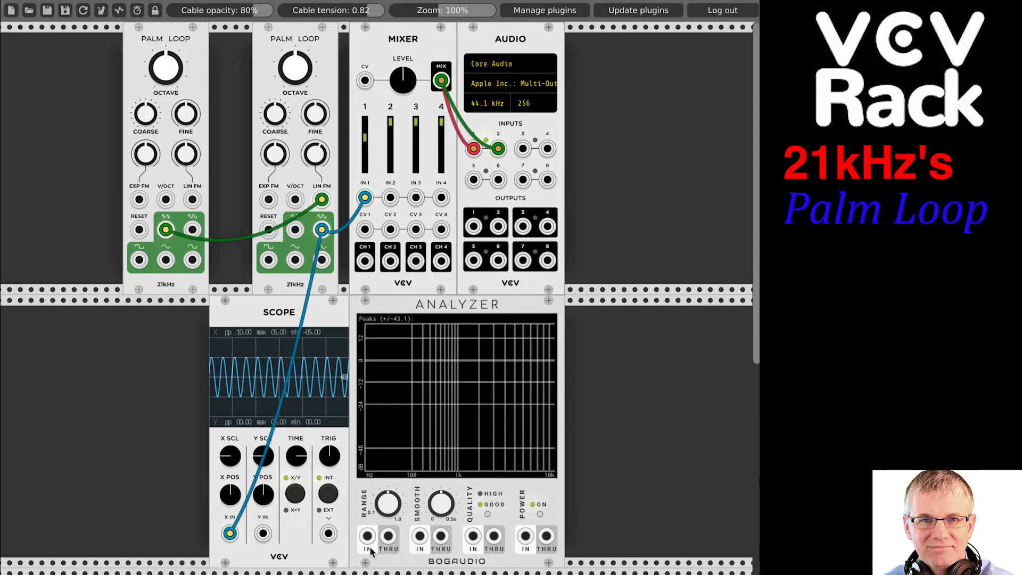
pyautogui.moveTo(367, 536); pyautogui.dragTo(322, 232)
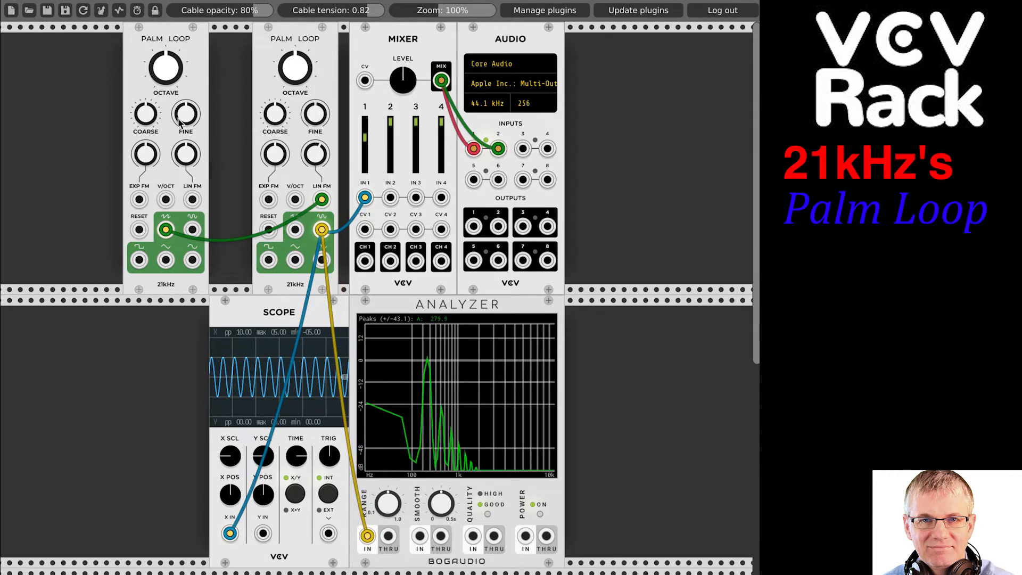
pyautogui.hscroll(-1, 315, 157)
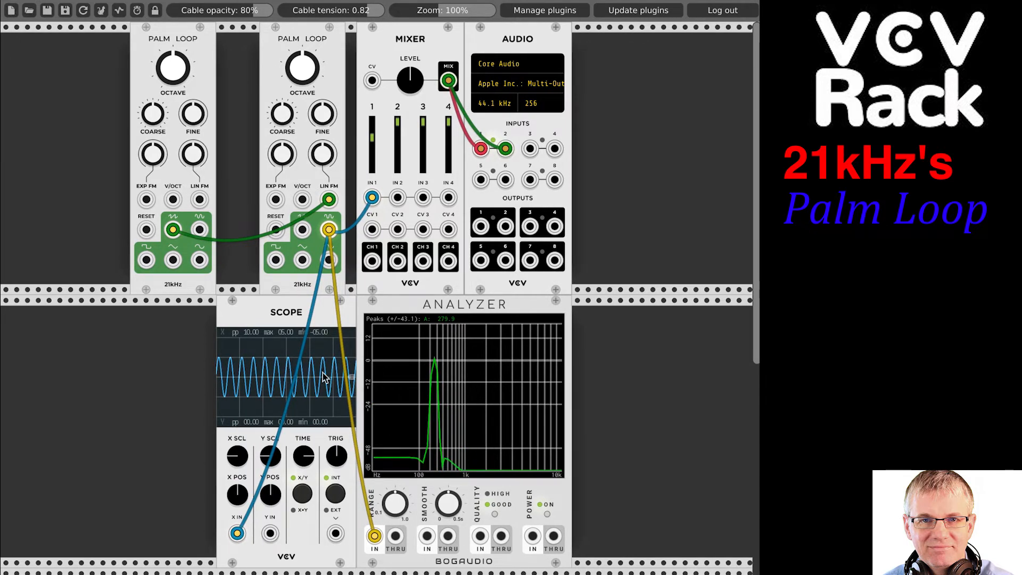
# Sweep the original Palm Loop's LIN FM amount repeatedly with the sawtooth modulator, examine the Scope and Analyzer, and return it to zero.
pyautogui.moveTo(323, 154); pyautogui.dragTo(322, 136)
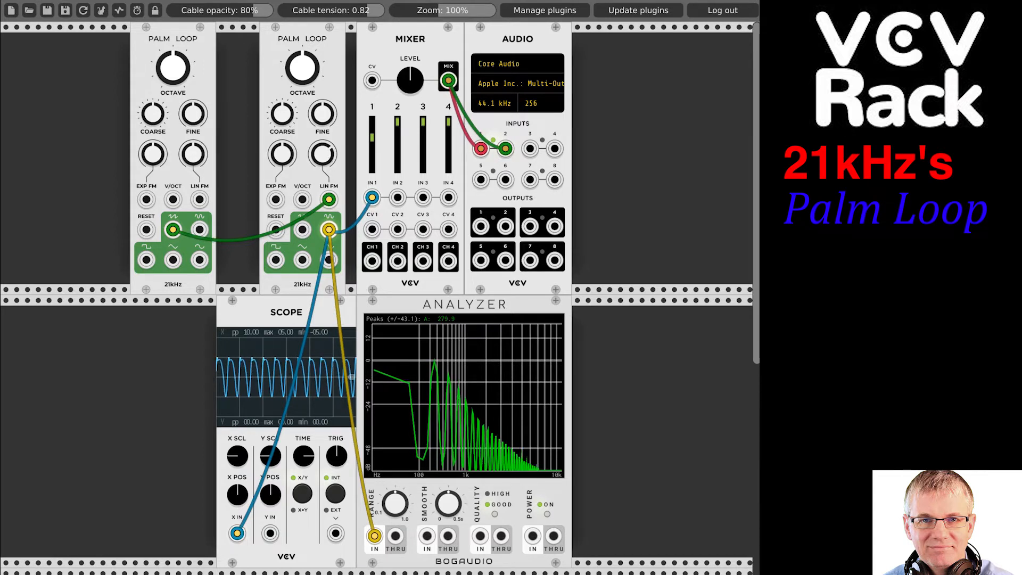
pyautogui.moveTo(326, 157); pyautogui.dragTo(326, 211)
pyautogui.hscroll(-1, 327, 158)
pyautogui.moveTo(177, 230)
pyautogui.mouseDown()
pyautogui.moveTo(165, 224)
pyautogui.moveTo(176, 229)
pyautogui.mouseUp()
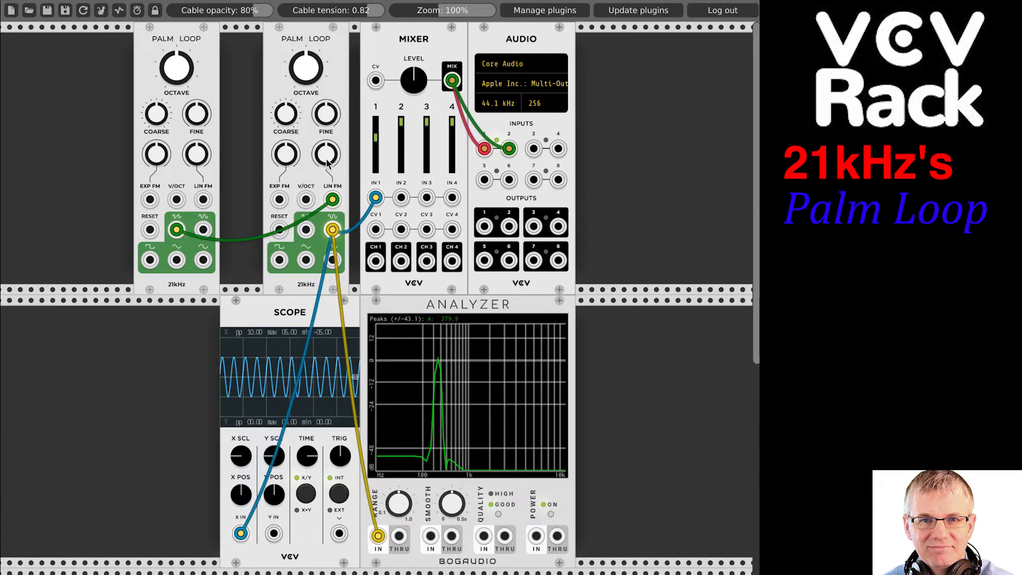
pyautogui.moveTo(327, 156)
pyautogui.mouseDown()
pyautogui.moveTo(326, 113)
pyautogui.moveTo(327, 154)
pyautogui.mouseUp()
pyautogui.scroll(-5, 327, 155)
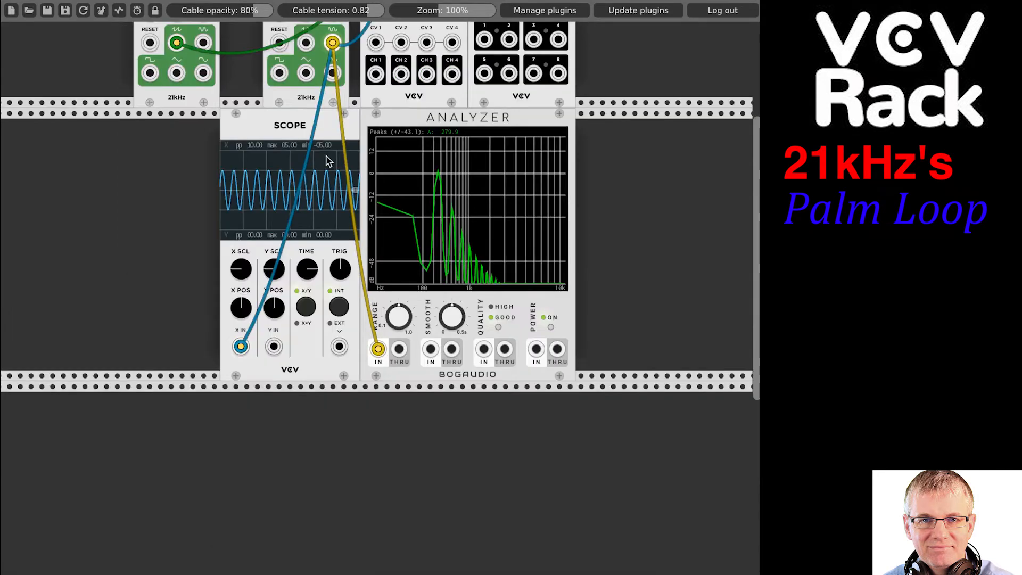
pyautogui.scroll(5, 327, 155)
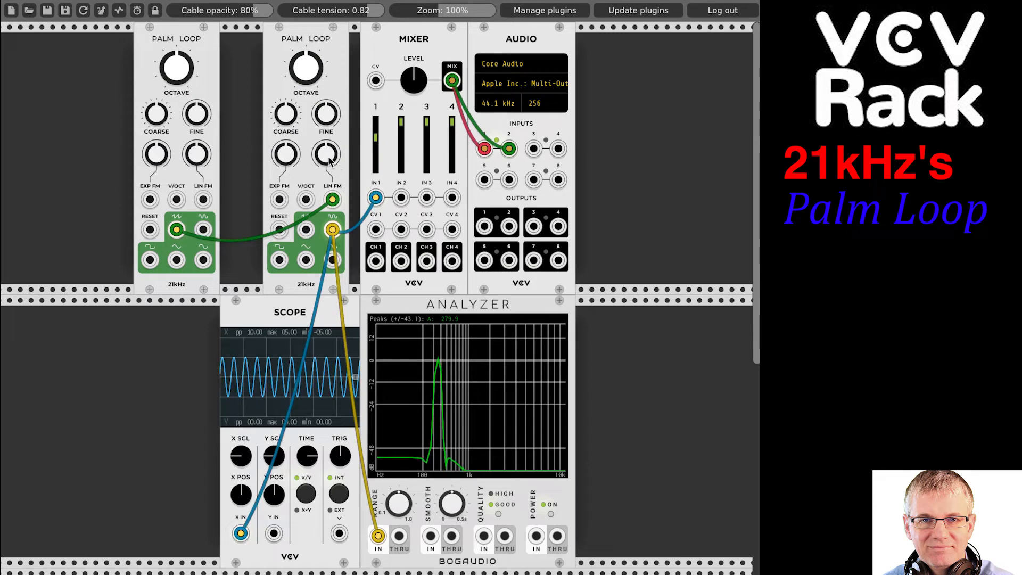
pyautogui.moveTo(327, 159); pyautogui.dragTo(327, 151)
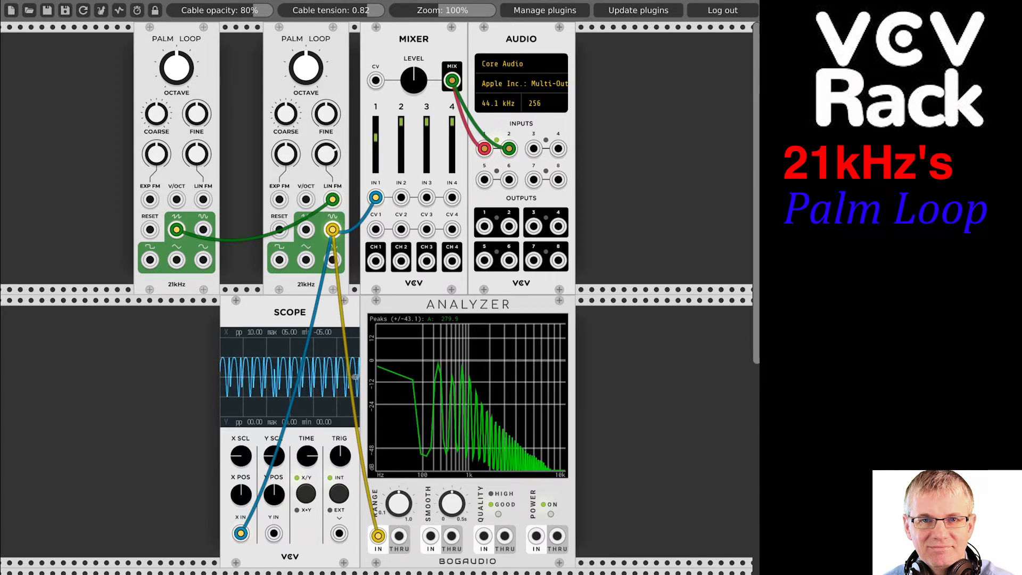
pyautogui.scroll(-10, 325, 159)
pyautogui.rightClick(325, 158)
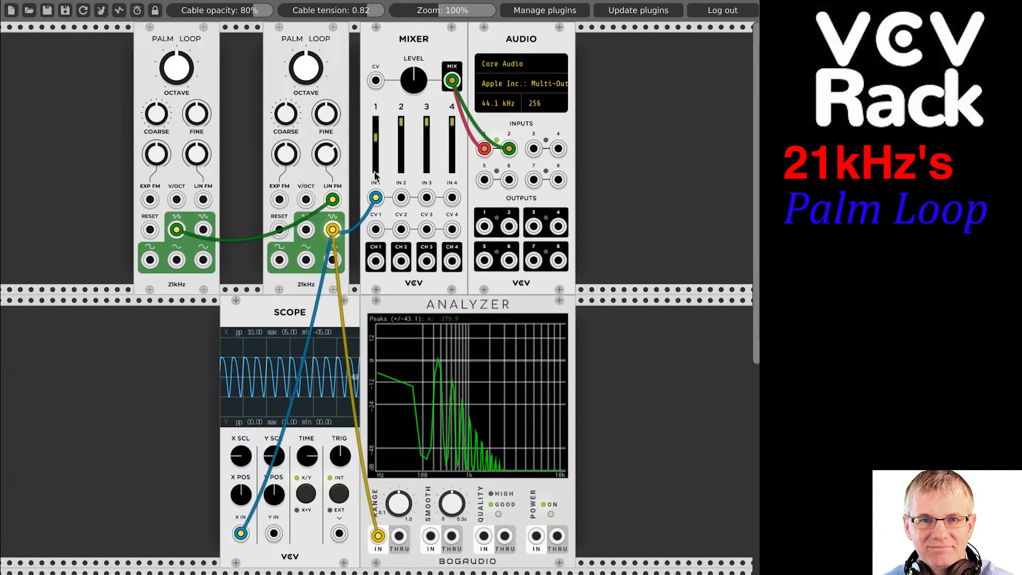
pyautogui.moveTo(326, 160); pyautogui.dragTo(325, 181)
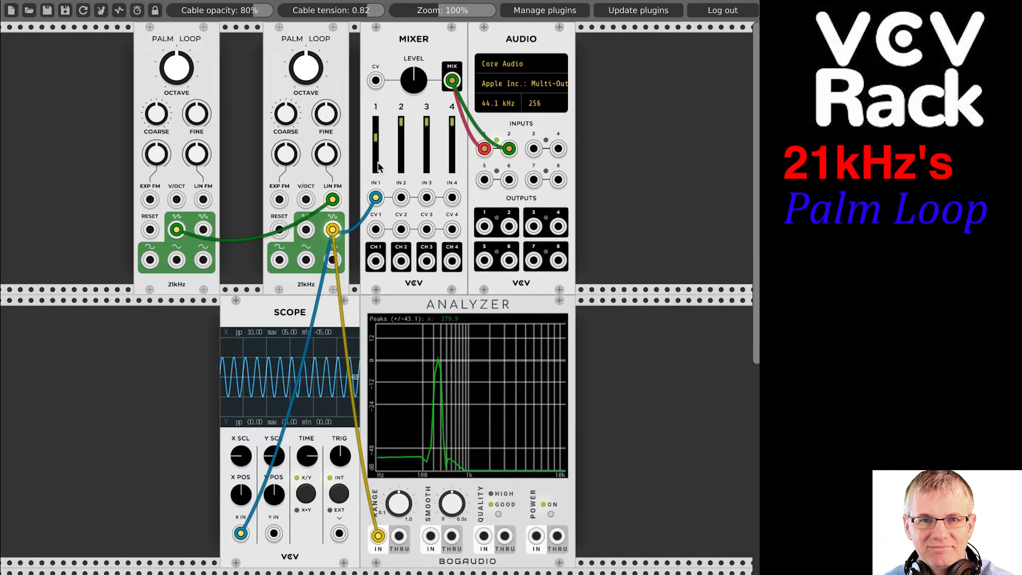
# Move both Palm Loop modules farther from the Mixer while channel 1 is briefly lowered.
pyautogui.moveTo(378, 145); pyautogui.dragTo(378, 173)
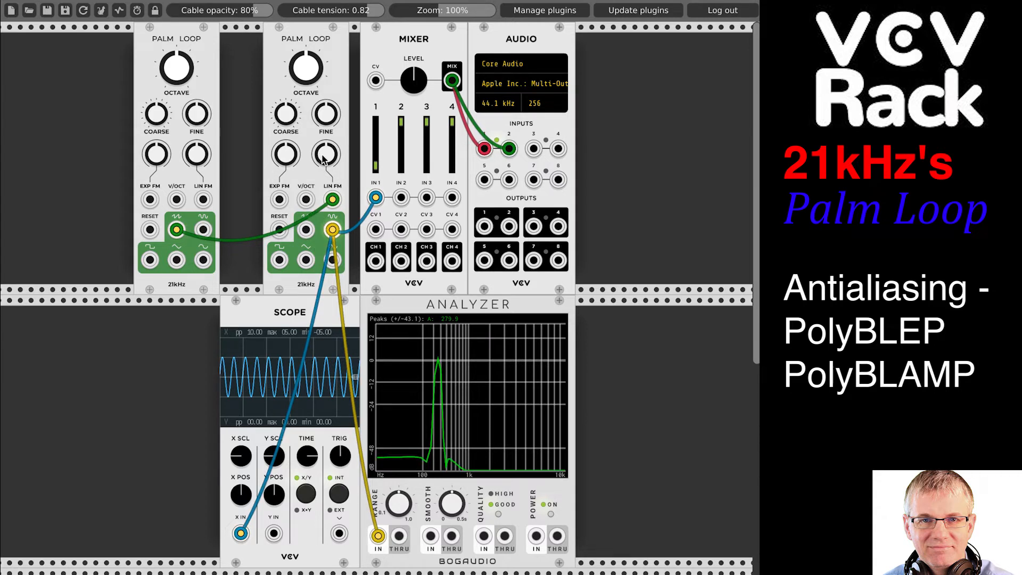
pyautogui.moveTo(307, 47); pyautogui.dragTo(296, 47)
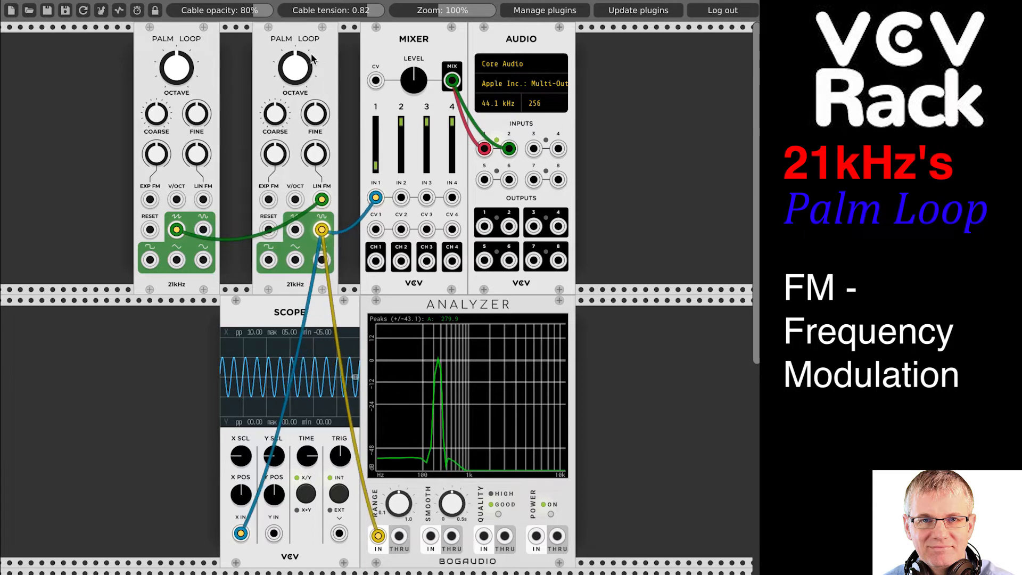
pyautogui.moveTo(201, 54); pyautogui.dragTo(176, 63)
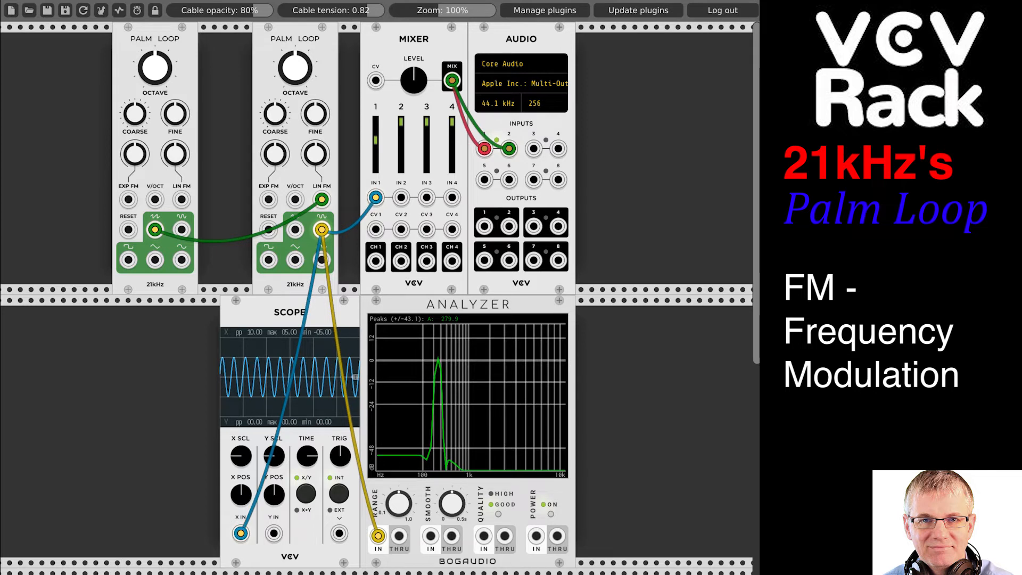
# Move the modulation cable to the duplicate Palm Loop's upper sine output and audition varying LIN FM amounts on the original.
pyautogui.moveTo(316, 155); pyautogui.dragTo(315, 121)
pyautogui.moveTo(156, 230); pyautogui.dragTo(187, 234)
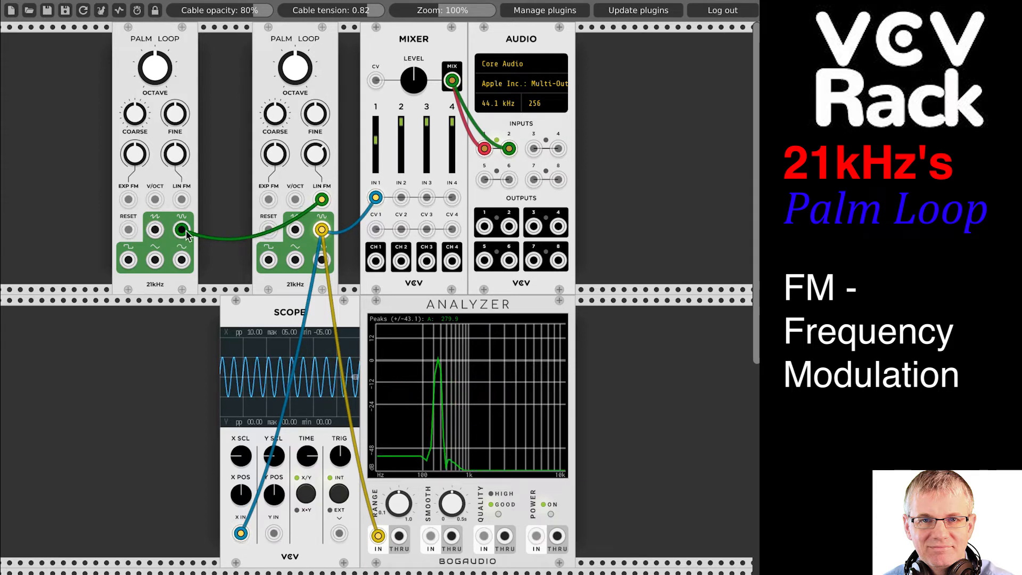
pyautogui.moveTo(186, 234); pyautogui.dragTo(182, 230)
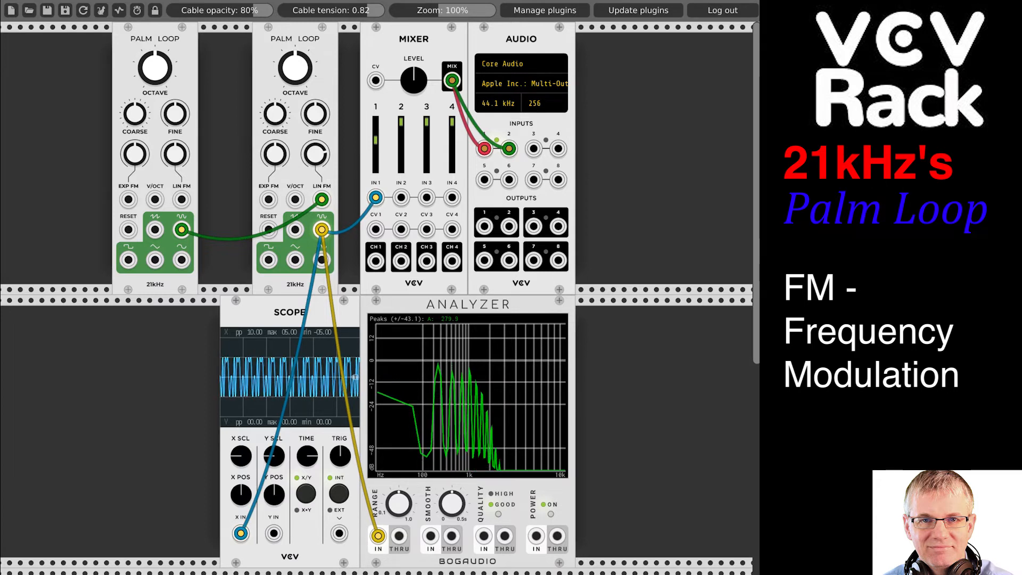
pyautogui.moveTo(315, 154); pyautogui.dragTo(316, 208)
pyautogui.moveTo(316, 154); pyautogui.dragTo(315, 133)
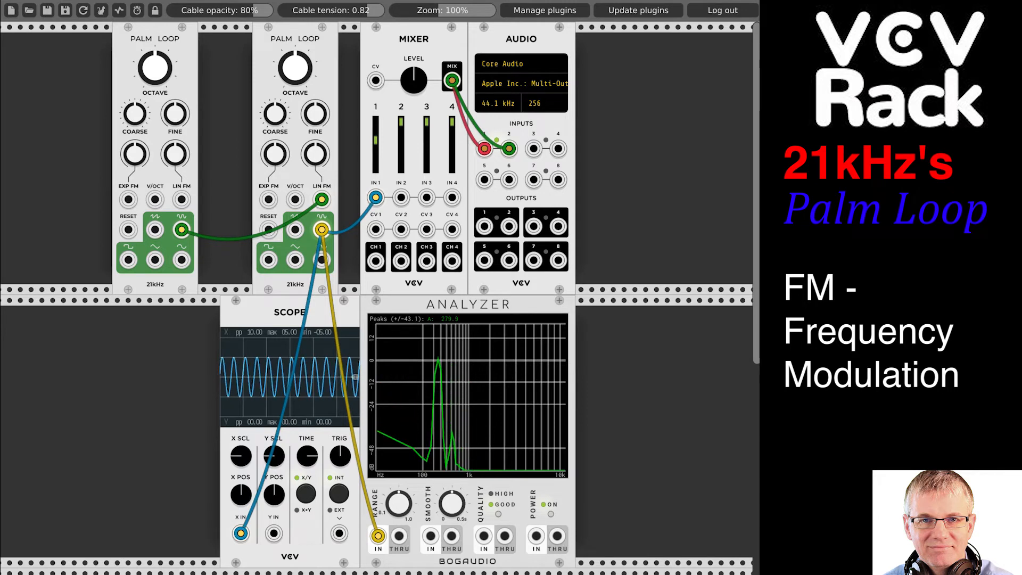
pyautogui.moveTo(315, 155); pyautogui.dragTo(315, 133)
# Move the original Palm Loop's Mixer, Scope and Analyzer cables to its sawtooth output and sweep its LIN FM amount back to zero.
pyautogui.moveTo(320, 229); pyautogui.dragTo(296, 233)
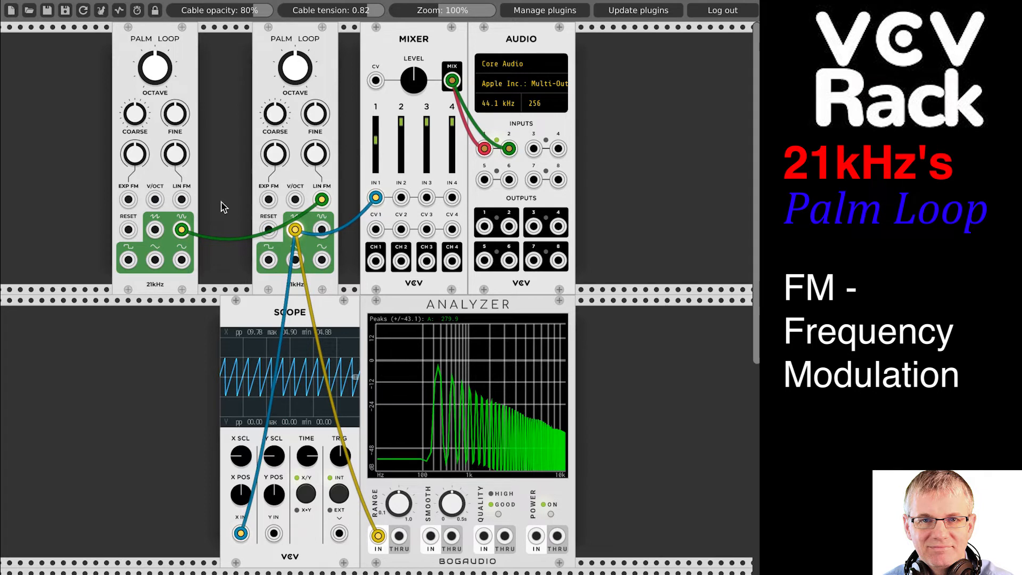
pyautogui.hscroll(-1, 308, 159)
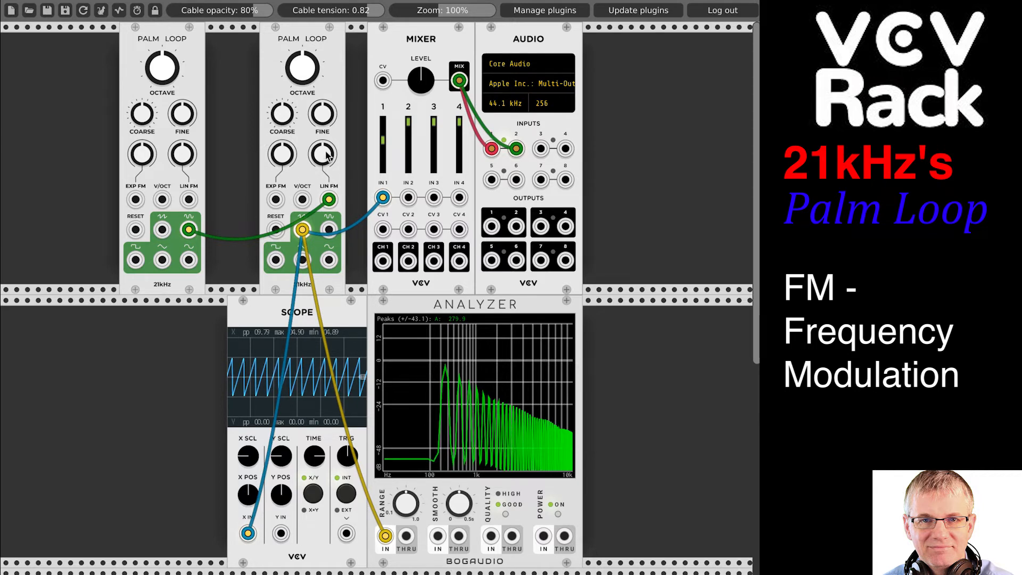
pyautogui.moveTo(323, 154); pyautogui.dragTo(323, 110)
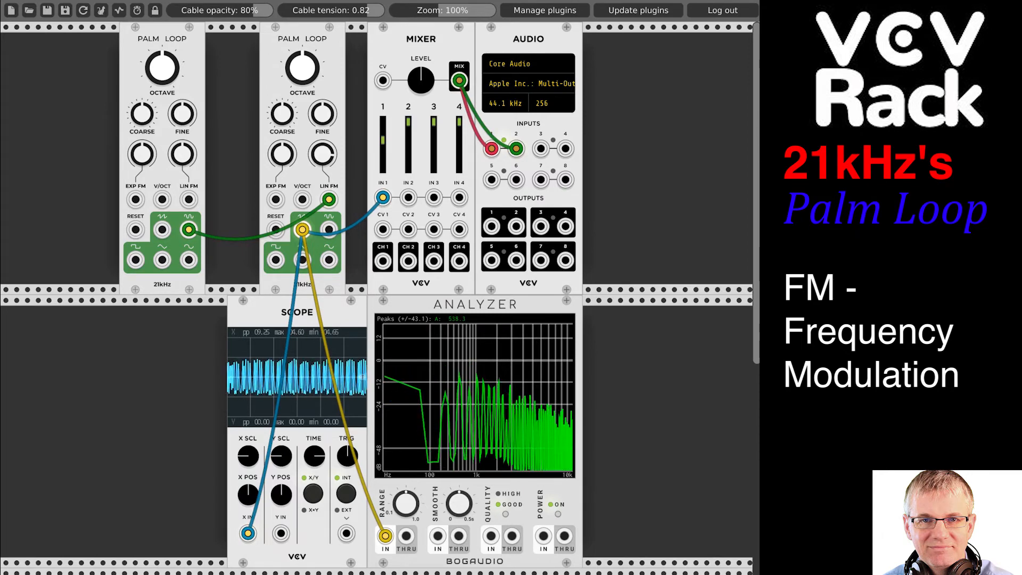
pyautogui.moveTo(323, 155); pyautogui.dragTo(320, 125)
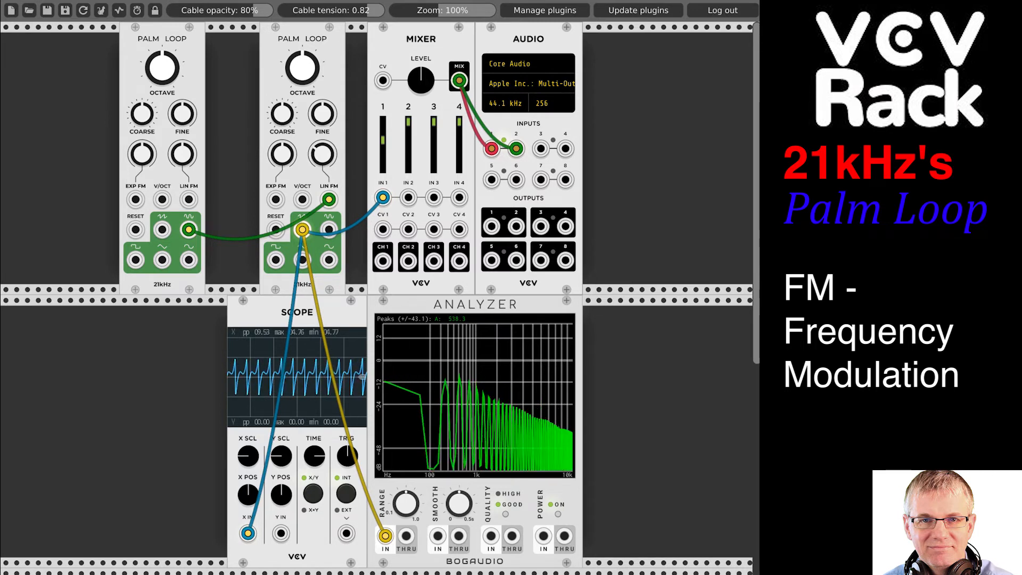
pyautogui.scroll(-1, 321, 156)
pyautogui.scroll(1, 195, 245)
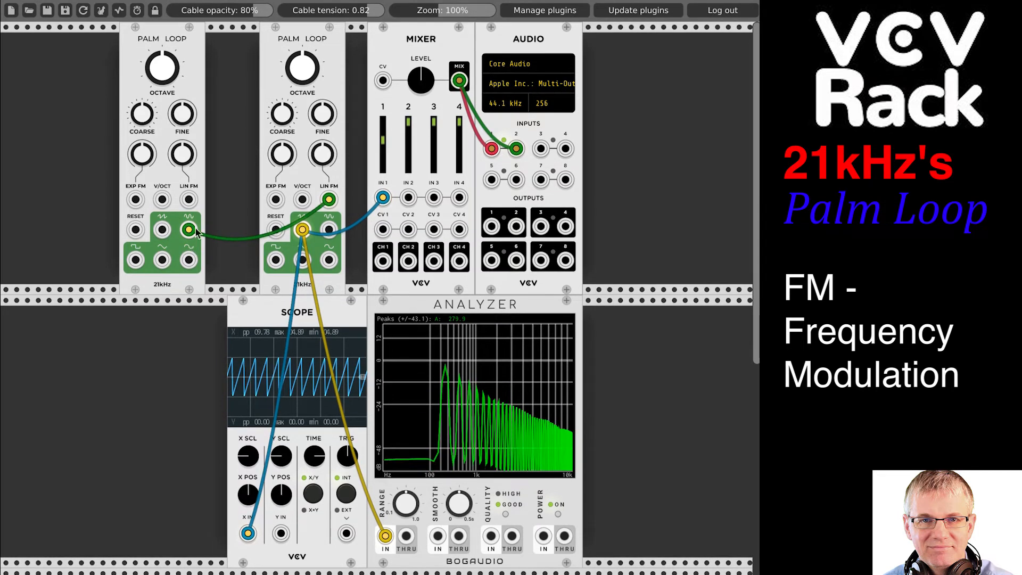
# Return the modulation cable to the duplicate Palm Loop's sawtooth output, audition LIN FM on the original, and lower Mixer channel 1.
pyautogui.moveTo(189, 229); pyautogui.dragTo(165, 240)
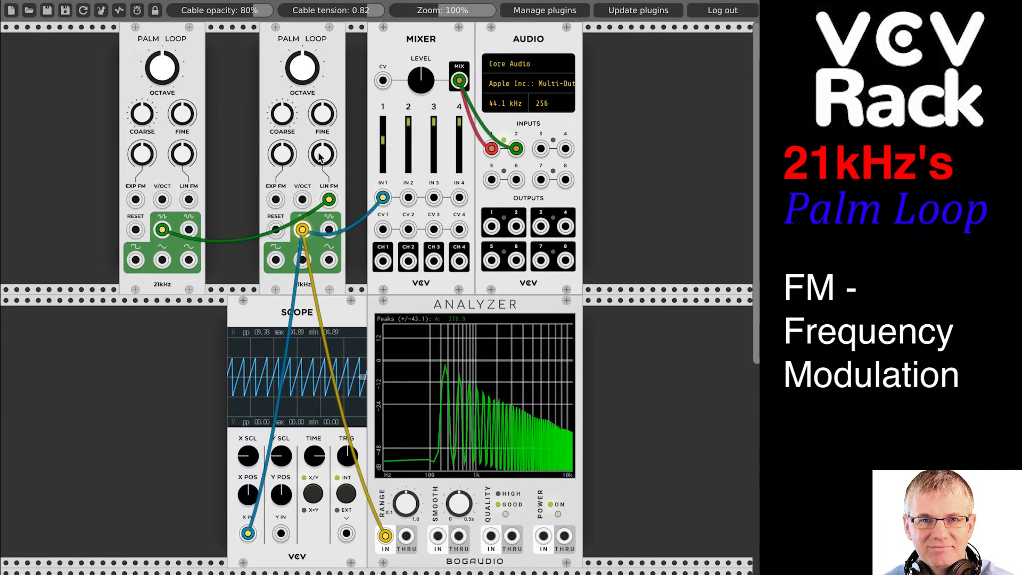
pyautogui.moveTo(318, 155)
pyautogui.mouseDown()
pyautogui.moveTo(317, 144)
pyautogui.moveTo(317, 155)
pyautogui.mouseUp()
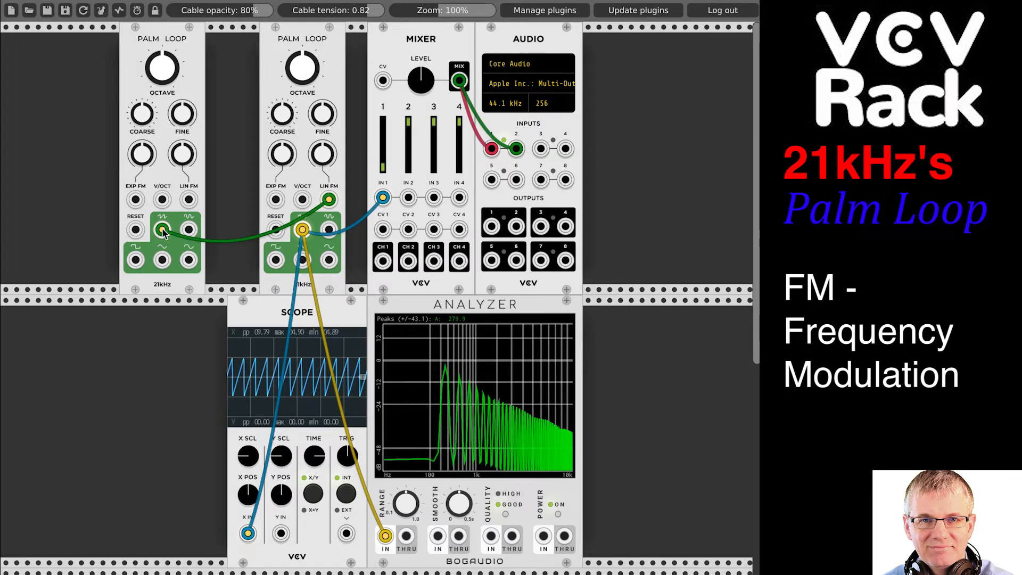
# Move the modulation cable to the duplicate Palm Loop's square output, audition LIN FM on the original, and reset the amount to zero.
pyautogui.moveTo(161, 230); pyautogui.dragTo(139, 269)
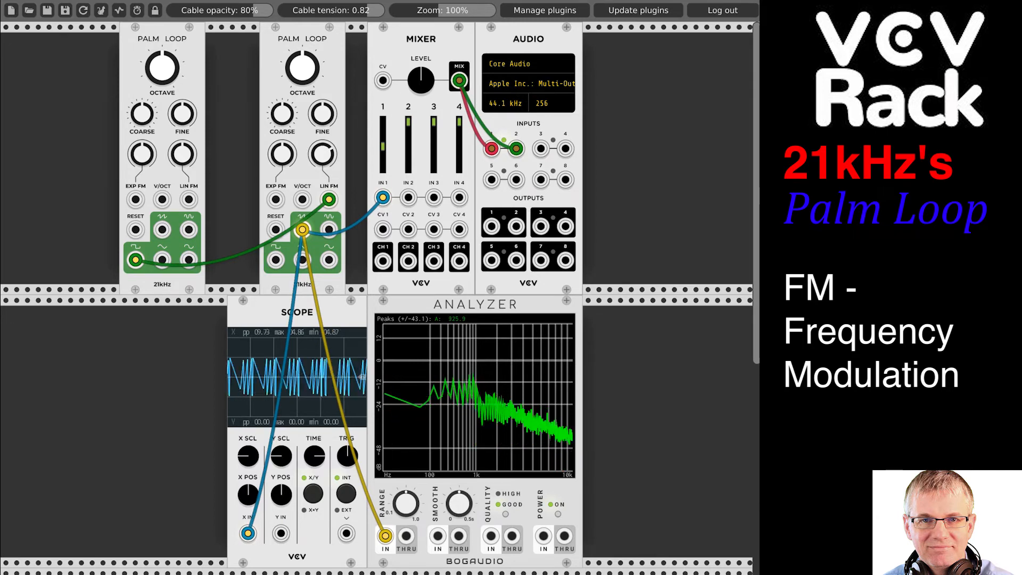
pyautogui.moveTo(322, 154); pyautogui.dragTo(323, 208)
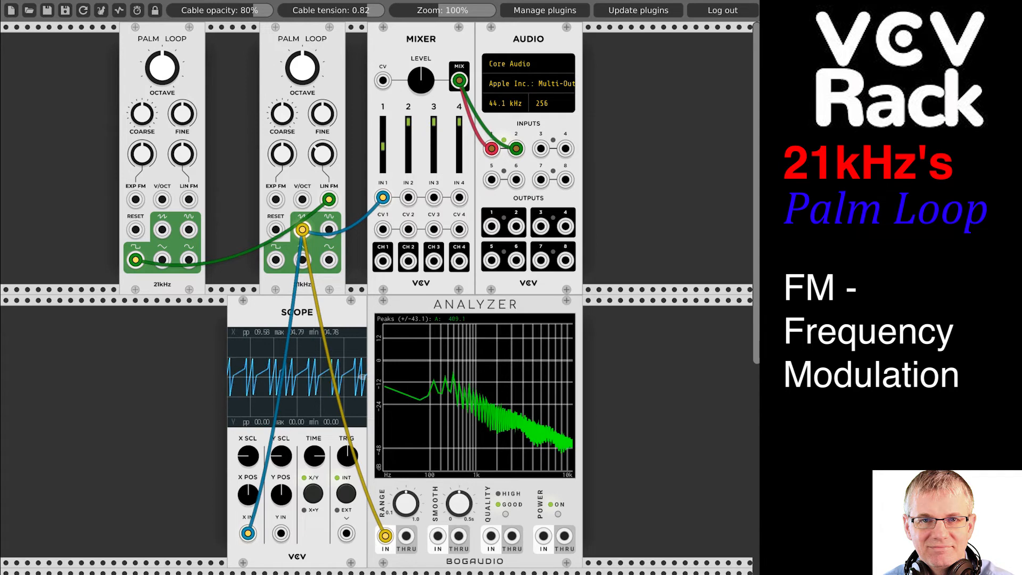
pyautogui.rightClick(322, 158)
# Audition LIN FM on the original from the duplicate Palm Loop's triangle output, then patch the modulation from its lower sine output.
pyautogui.moveTo(136, 261); pyautogui.dragTo(163, 260)
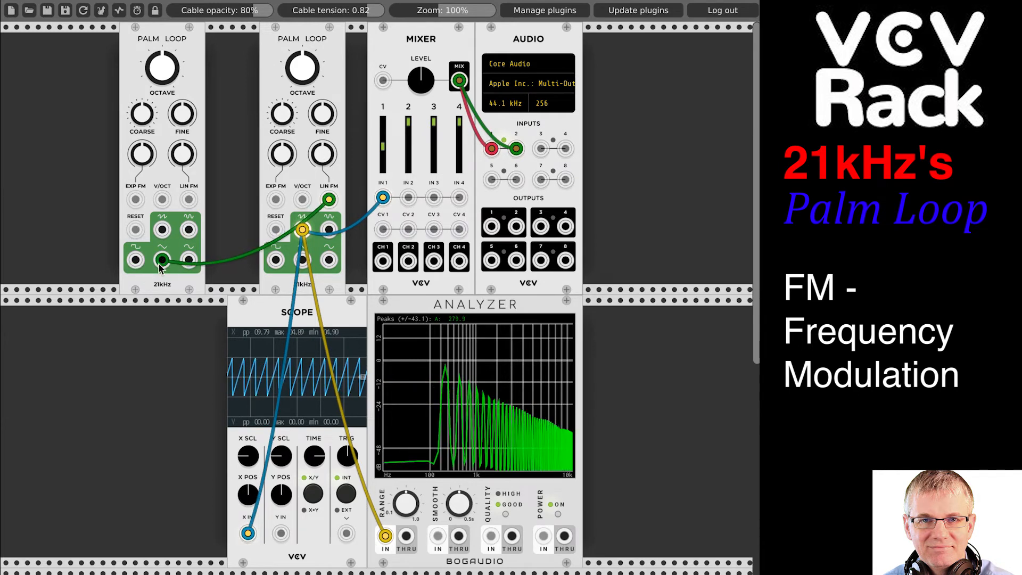
pyautogui.moveTo(323, 155); pyautogui.dragTo(323, 223)
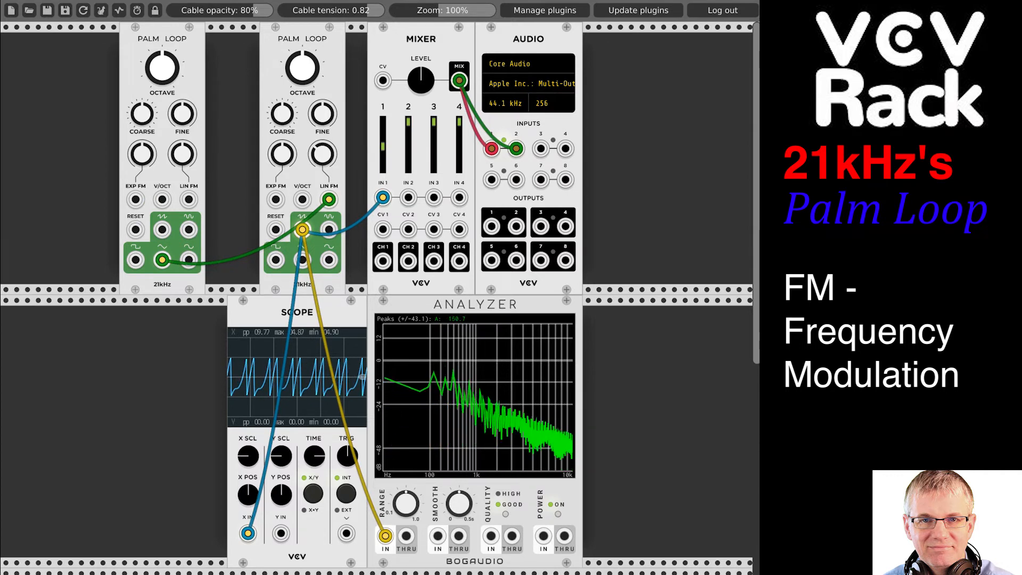
pyautogui.moveTo(323, 155); pyautogui.dragTo(322, 205)
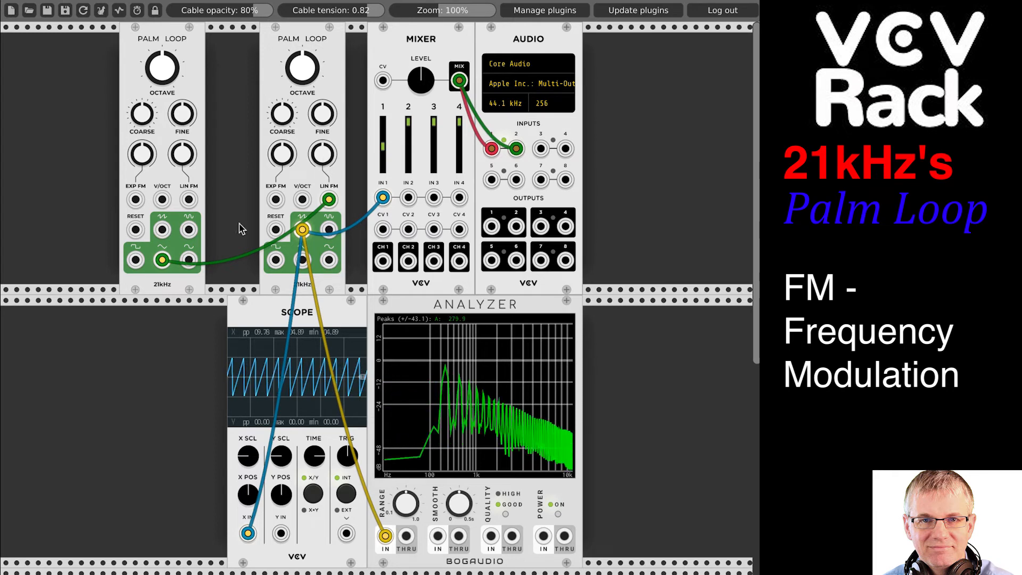
pyautogui.moveTo(173, 260); pyautogui.dragTo(210, 260)
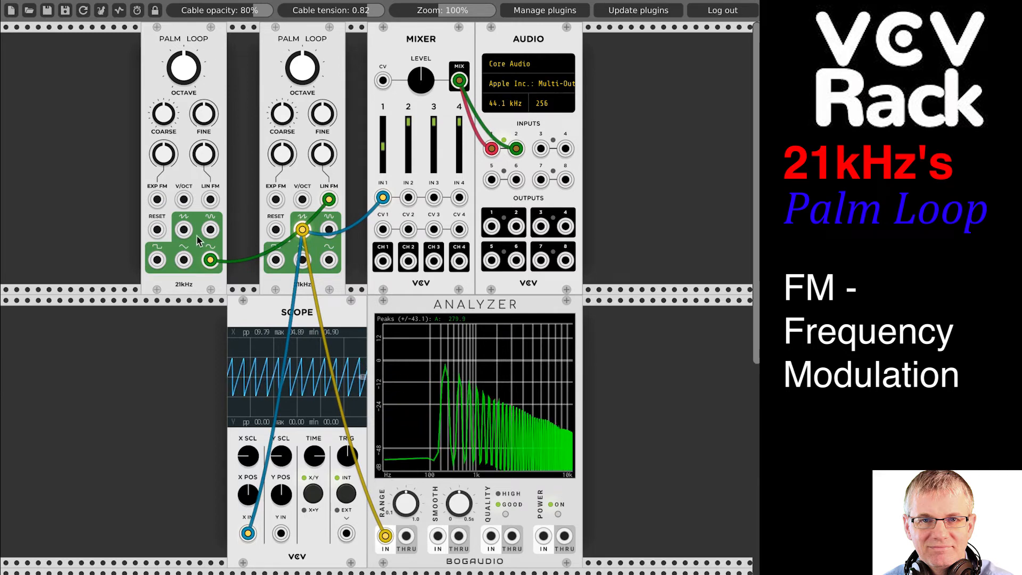
# Modulate from the duplicate's square output, move the original's Mixer, Scope and Analyzer cables to its upper sine output, and audition LIN FM.
pyautogui.moveTo(211, 260); pyautogui.dragTo(157, 260)
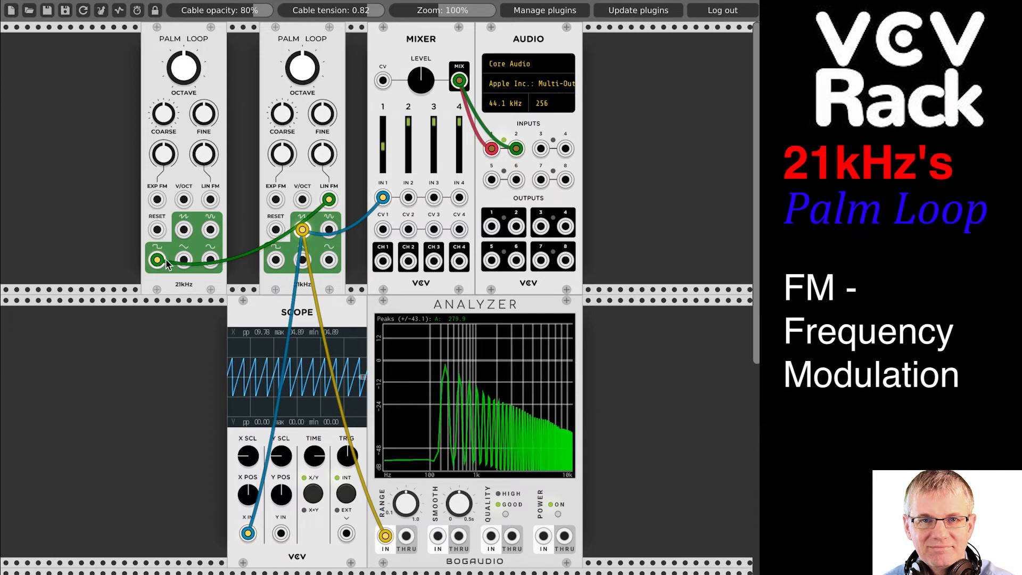
pyautogui.moveTo(302, 230); pyautogui.dragTo(330, 234)
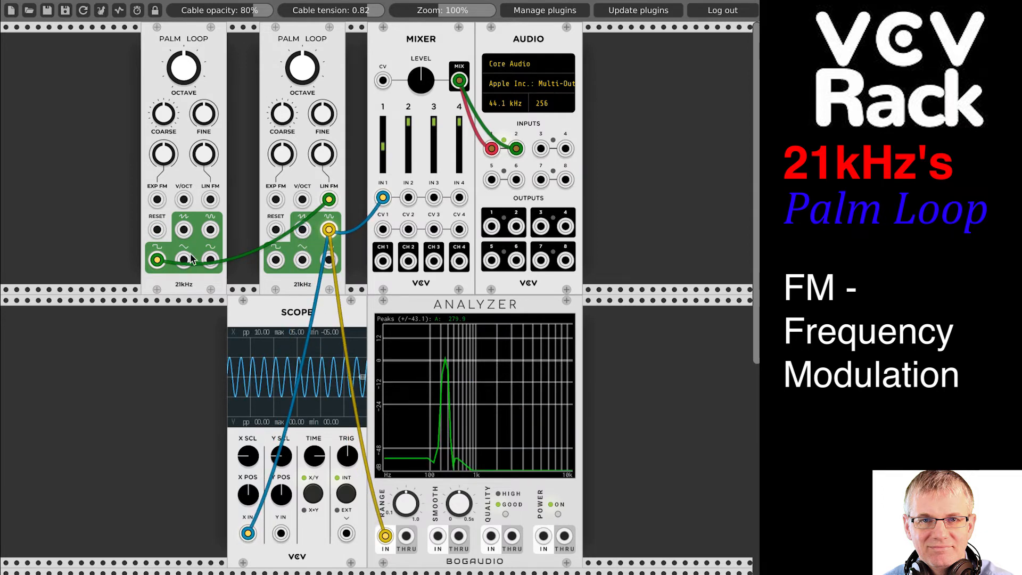
pyautogui.moveTo(319, 160); pyautogui.dragTo(319, 151)
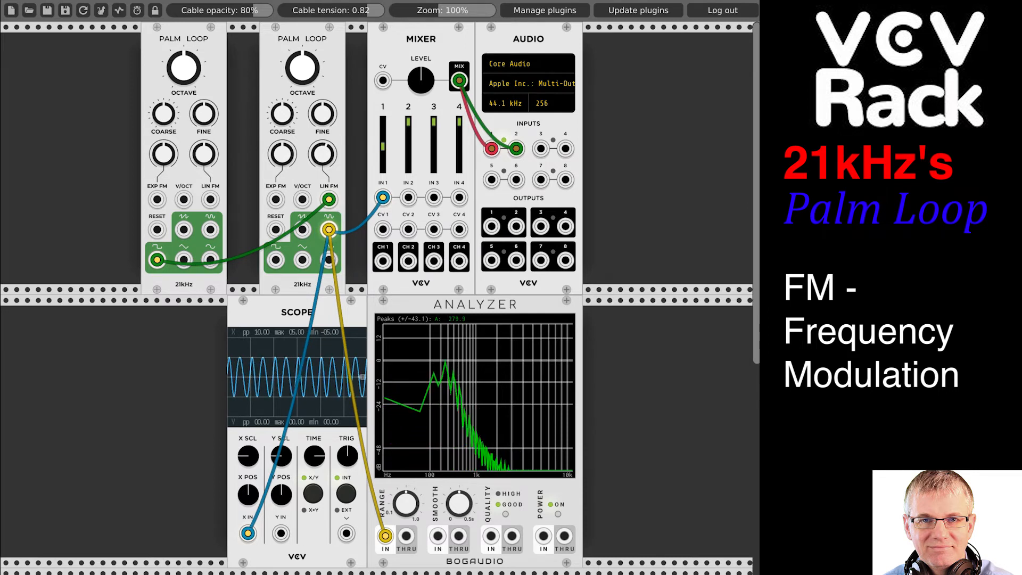
pyautogui.moveTo(319, 155); pyautogui.dragTo(319, 189)
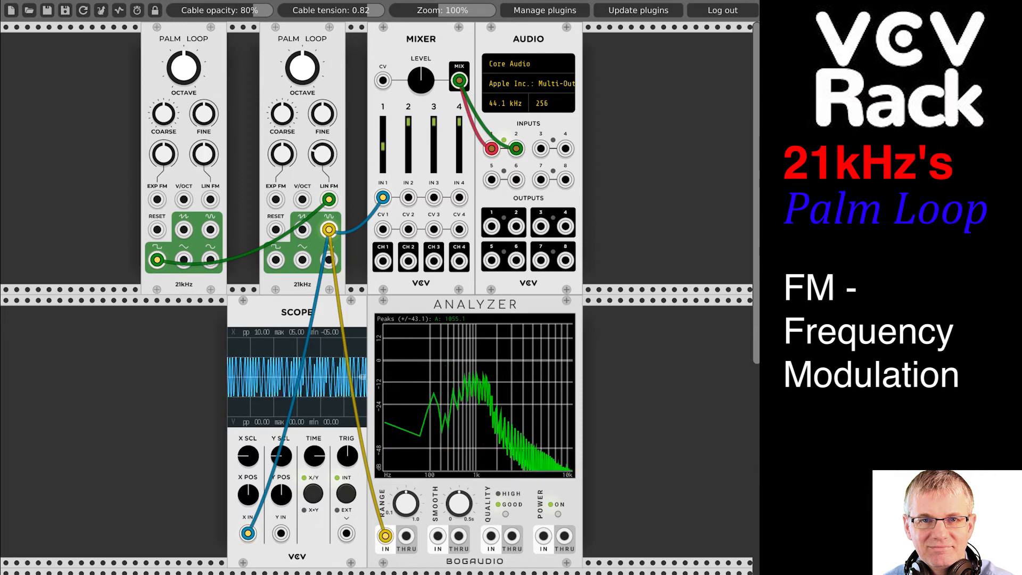
pyautogui.moveTo(319, 160); pyautogui.dragTo(319, 120)
# Move the modulation cable to the duplicate Palm Loop's triangle and lower sine outputs in turn, auditioning LIN FM on the original.
pyautogui.moveTo(157, 259); pyautogui.dragTo(183, 259)
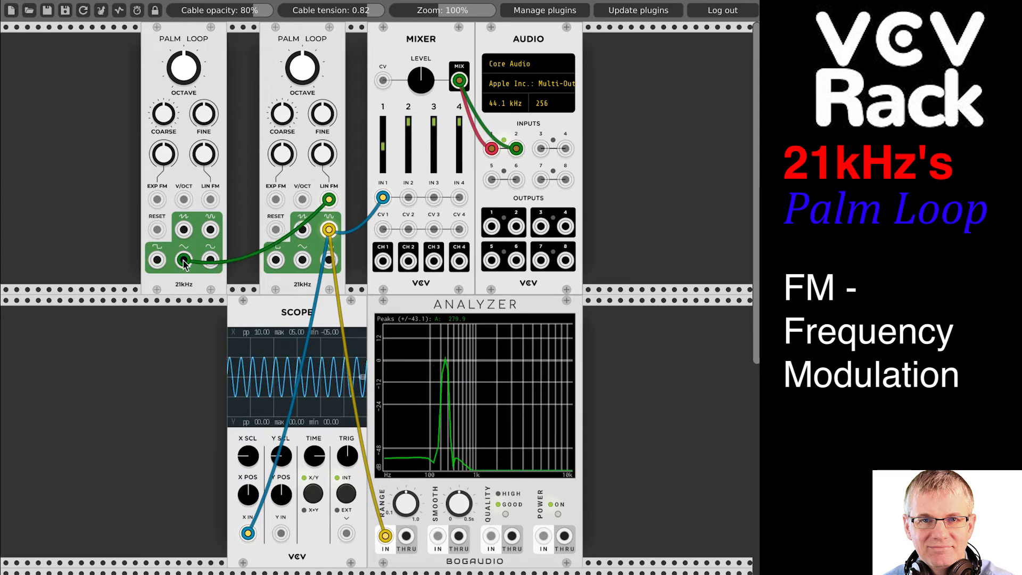
pyautogui.moveTo(322, 154); pyautogui.dragTo(322, 197)
pyautogui.moveTo(184, 259); pyautogui.dragTo(210, 260)
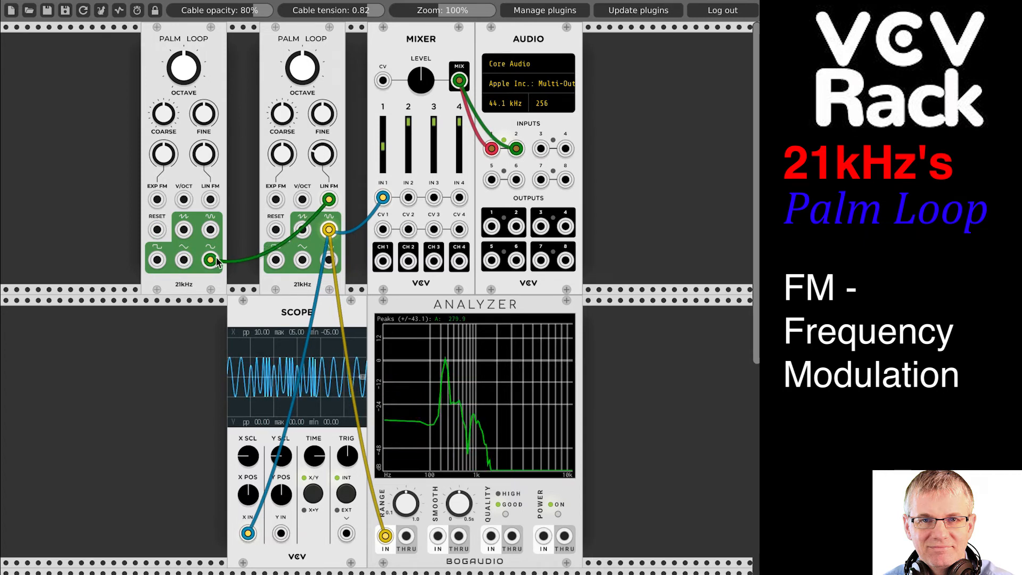
pyautogui.moveTo(323, 154)
pyautogui.mouseDown()
pyautogui.moveTo(323, 191)
pyautogui.moveTo(323, 156)
pyautogui.mouseUp()
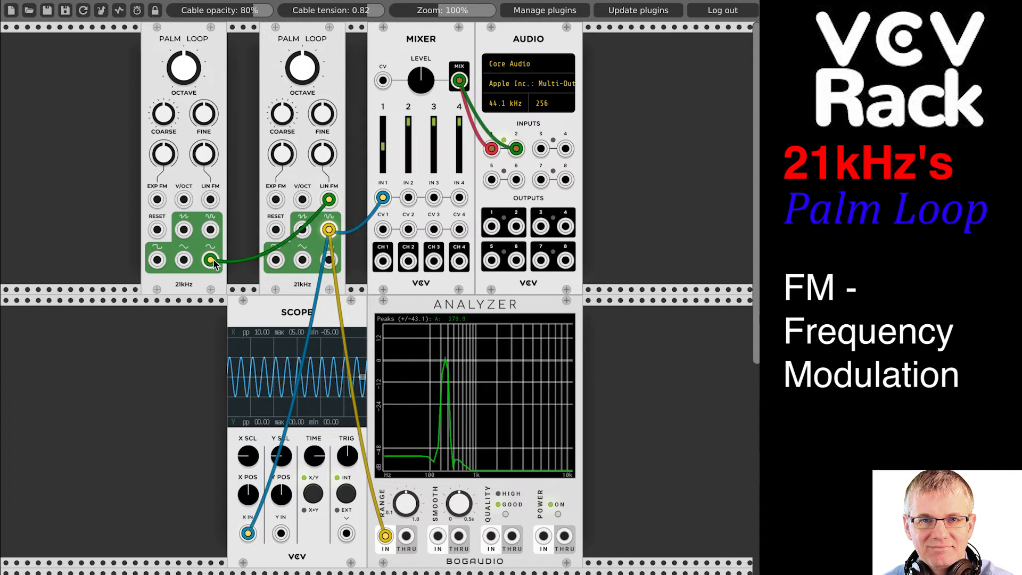
# Return the modulation cable to the duplicate's square output, raise the original's LIN FM, and vary the duplicate's fine and coarse tuning.
pyautogui.moveTo(210, 261); pyautogui.dragTo(157, 261)
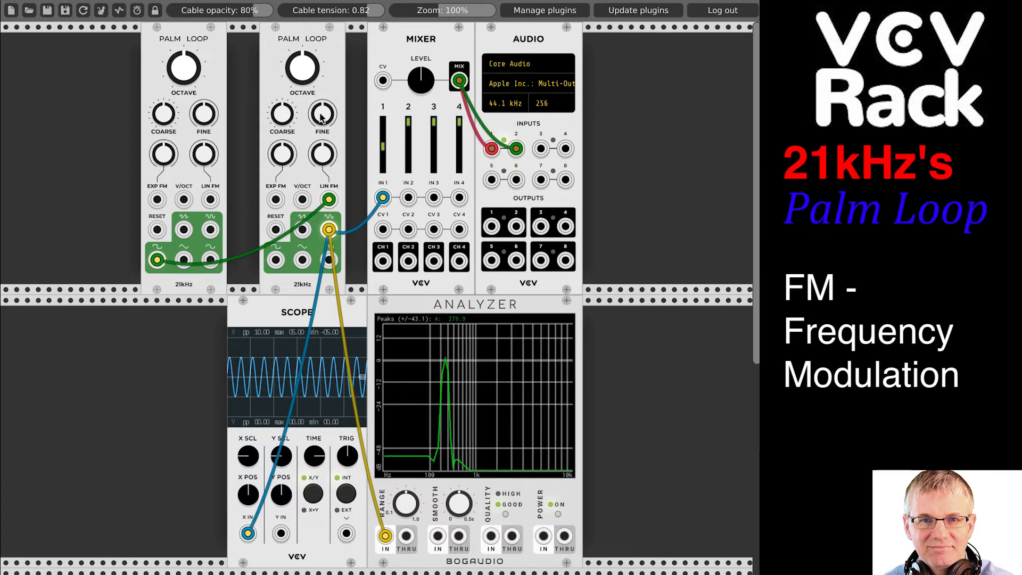
pyautogui.moveTo(319, 154); pyautogui.dragTo(319, 105)
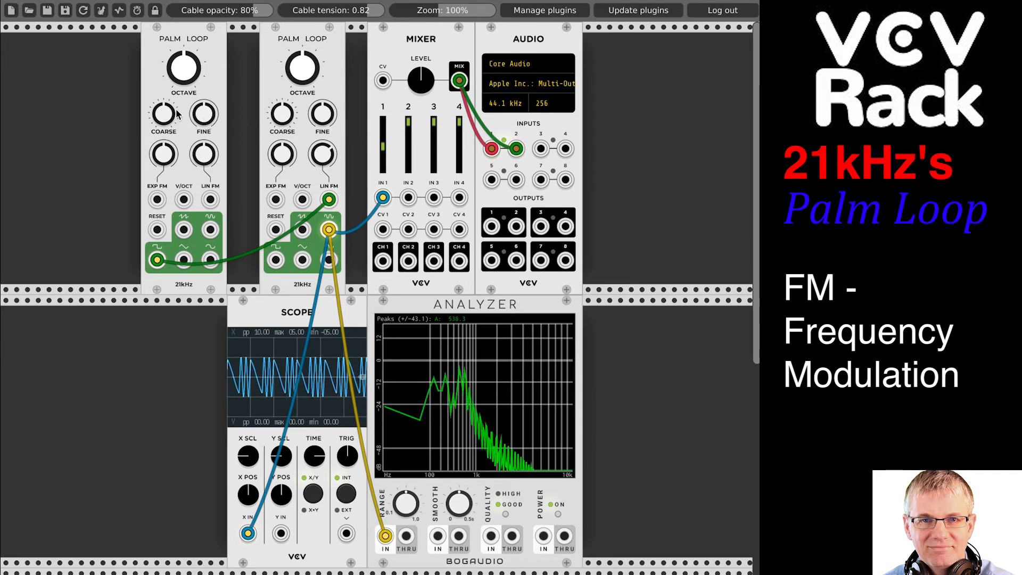
pyautogui.moveTo(207, 116); pyautogui.dragTo(207, 106)
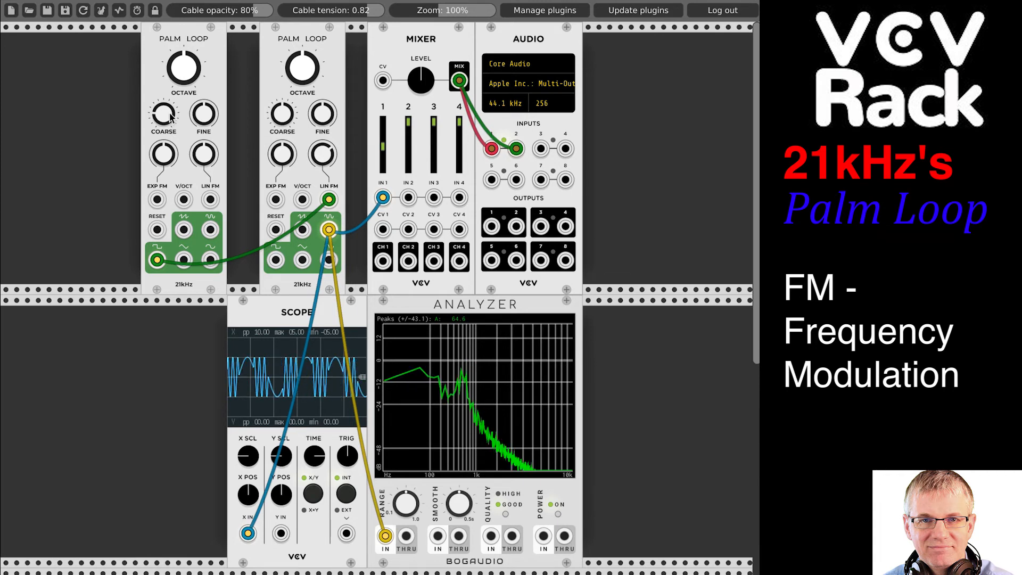
pyautogui.moveTo(165, 115); pyautogui.dragTo(165, 114)
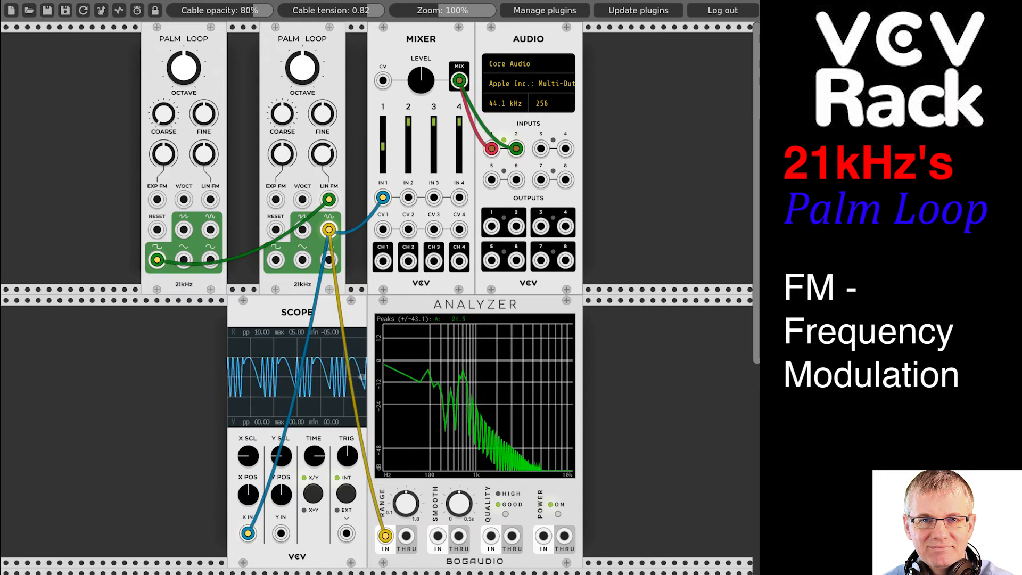
pyautogui.moveTo(165, 114); pyautogui.dragTo(166, 98)
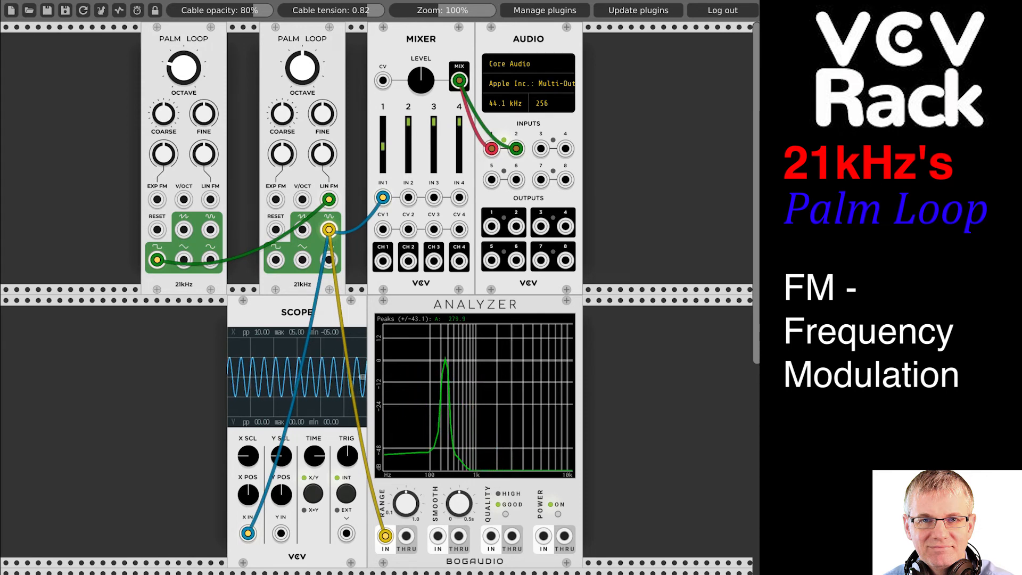
# Modulate the original's LIN FM from the duplicate's triangle output, try a higher octave on the original, and reset LIN FM to zero.
pyautogui.moveTo(322, 155); pyautogui.dragTo(323, 98)
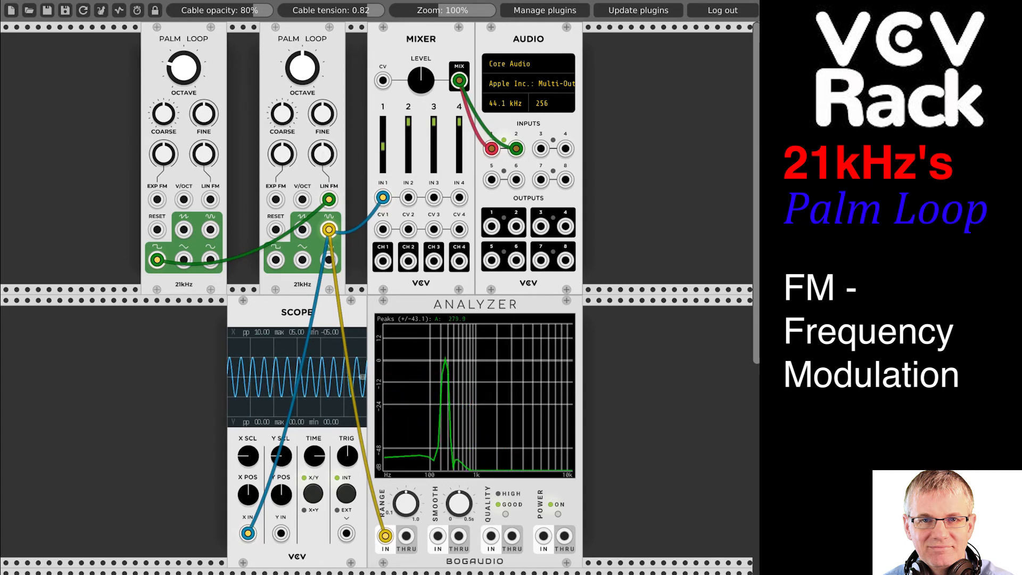
pyautogui.moveTo(158, 260); pyautogui.dragTo(183, 260)
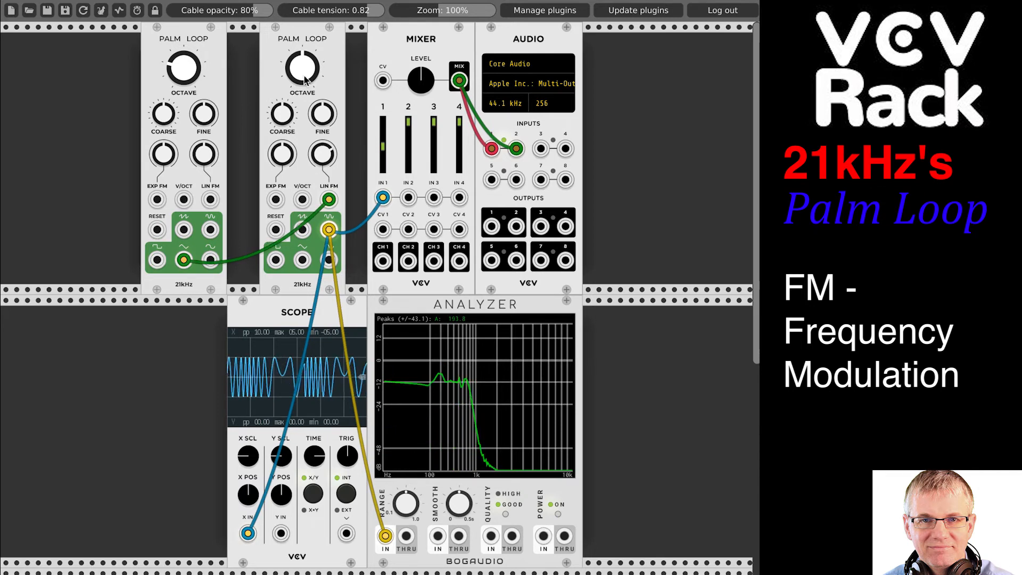
pyautogui.moveTo(306, 70); pyautogui.dragTo(306, 16)
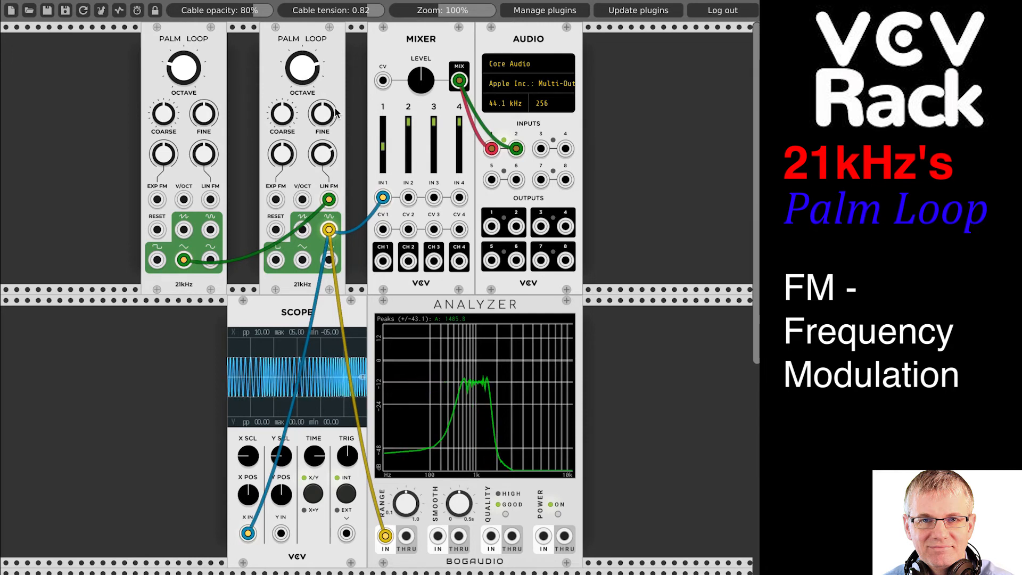
pyautogui.moveTo(324, 160)
pyautogui.mouseDown()
pyautogui.moveTo(324, 139)
pyautogui.moveTo(323, 172)
pyautogui.moveTo(324, 145)
pyautogui.moveTo(323, 155)
pyautogui.mouseUp()
pyautogui.doubleClick(324, 155)
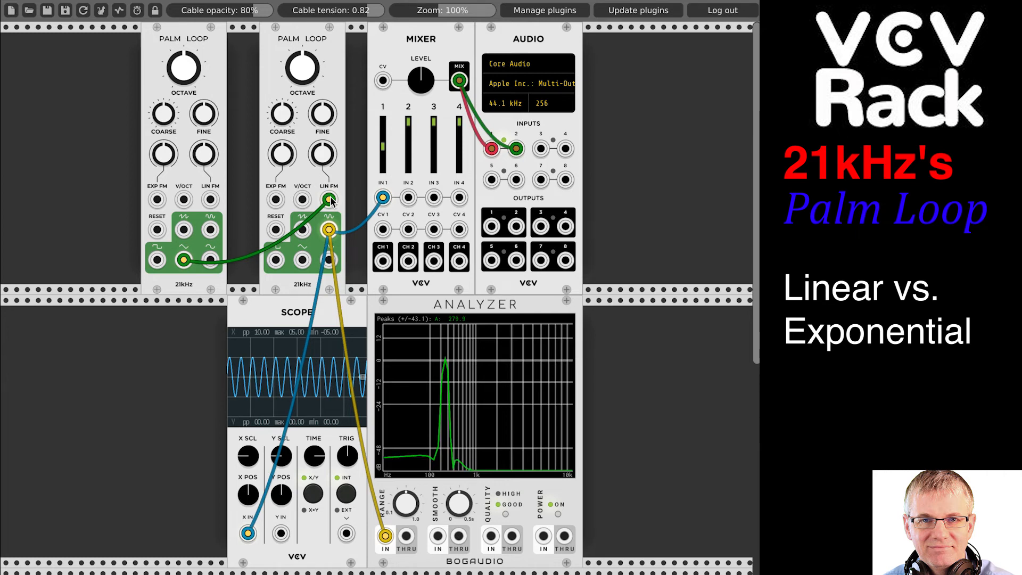
# Audition a small LIN FM amount, then move the modulation cable to the original's EXP FM input and audition a comparable amount.
pyautogui.moveTo(330, 199); pyautogui.dragTo(329, 199)
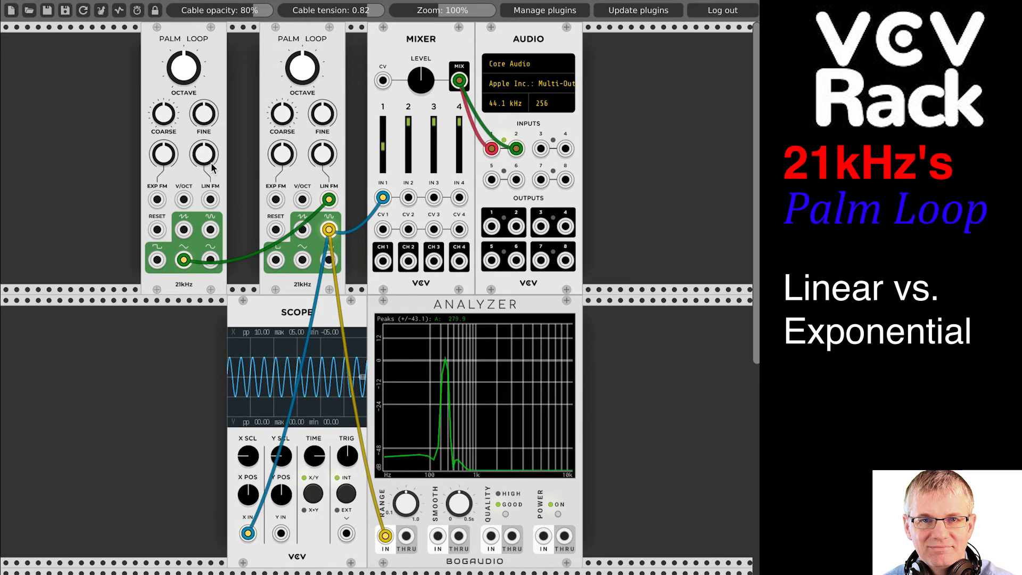
pyautogui.moveTo(322, 154)
pyautogui.mouseDown()
pyautogui.moveTo(322, 143)
pyautogui.moveTo(324, 163)
pyautogui.mouseUp()
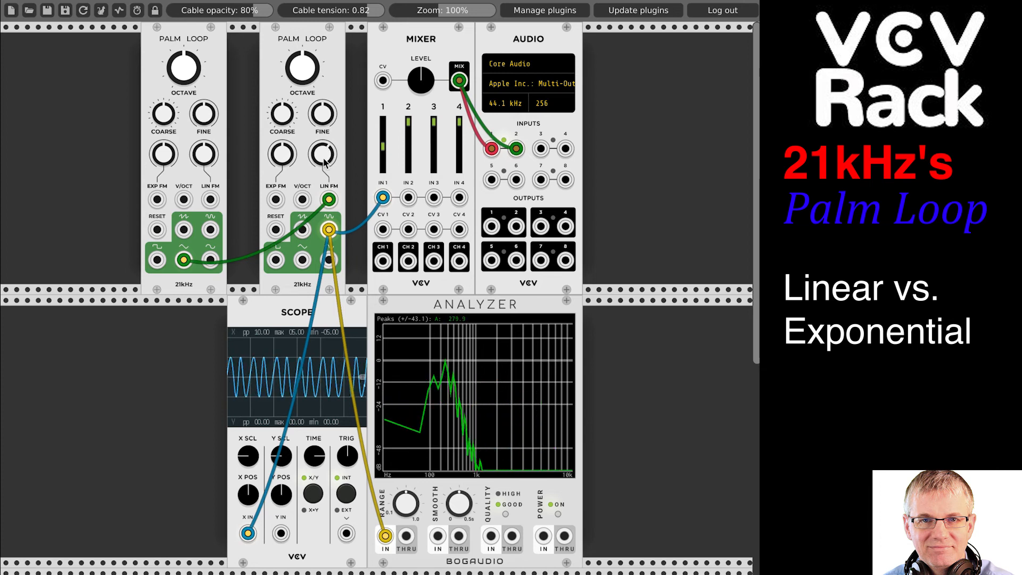
pyautogui.moveTo(329, 199); pyautogui.dragTo(281, 205)
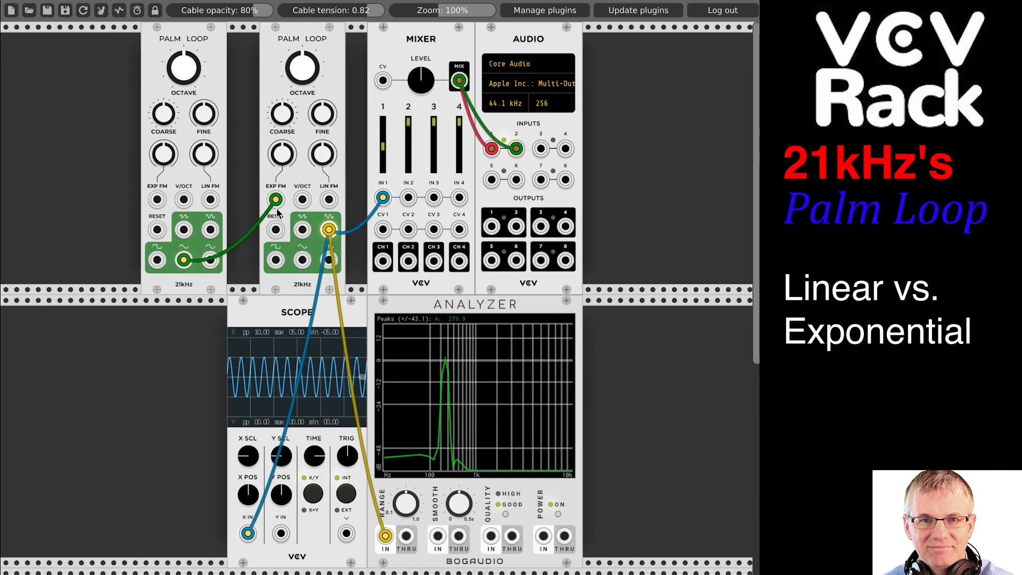
pyautogui.moveTo(284, 161)
pyautogui.mouseDown()
pyautogui.moveTo(284, 93)
pyautogui.moveTo(284, 198)
pyautogui.moveTo(285, 155)
pyautogui.mouseUp()
pyautogui.rightClick(283, 168)
pyautogui.click(282, 154)
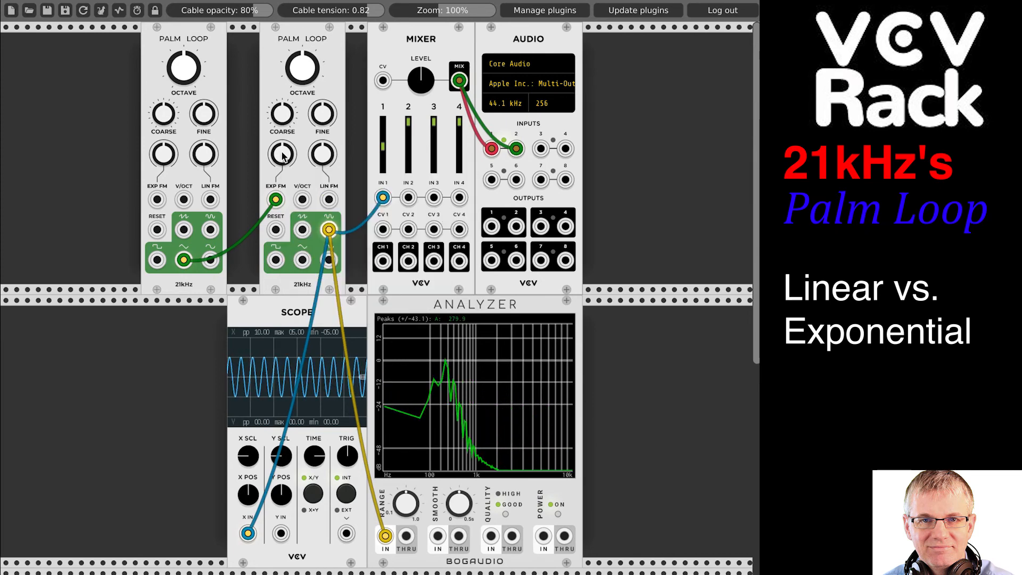
pyautogui.moveTo(278, 152)
pyautogui.mouseDown()
pyautogui.moveTo(278, 81)
pyautogui.moveTo(278, 150)
pyautogui.mouseUp()
# Return the modulation cable to the original Palm Loop's LIN FM input and audition linear modulation again.
pyautogui.moveTo(276, 199); pyautogui.dragTo(329, 199)
pyautogui.moveTo(323, 154)
pyautogui.mouseDown()
pyautogui.moveTo(323, 126)
pyautogui.moveTo(323, 151)
pyautogui.mouseUp()
pyautogui.hscroll(1, 332, 176)
# Move the modulation cable back to the original's EXP FM input, raise the EXP FM amount, and reset it to zero.
pyautogui.moveTo(326, 199); pyautogui.dragTo(272, 201)
pyautogui.moveTo(277, 159); pyautogui.dragTo(276, 122)
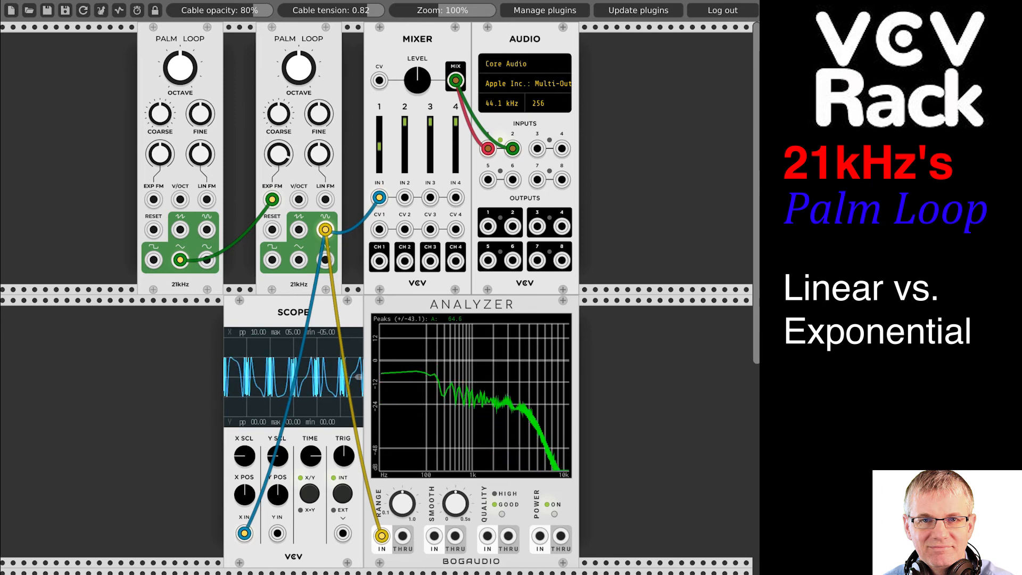
pyautogui.rightClick(279, 155)
pyautogui.hscroll(1, 277, 159)
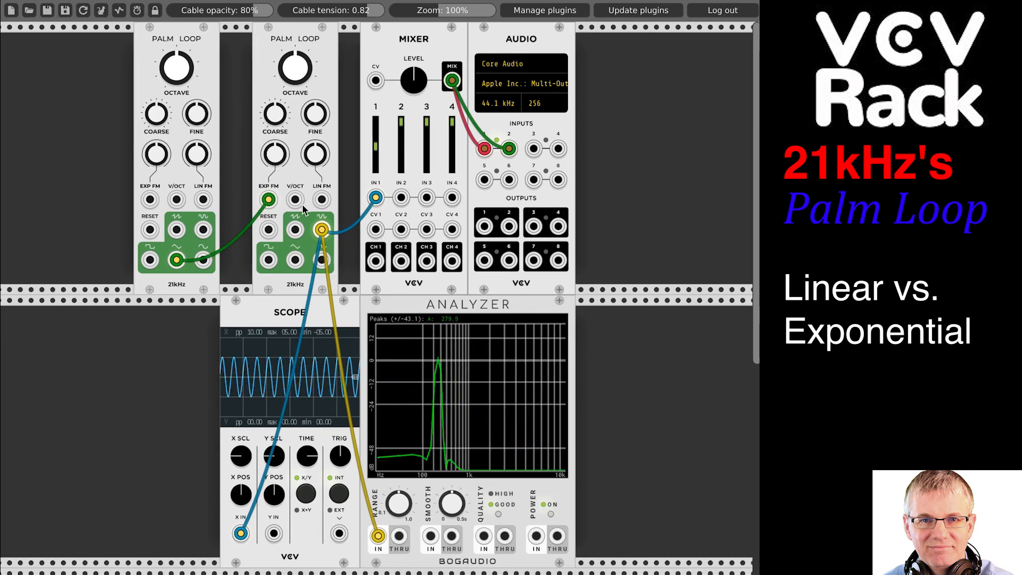
pyautogui.hscroll(-2, 300, 211)
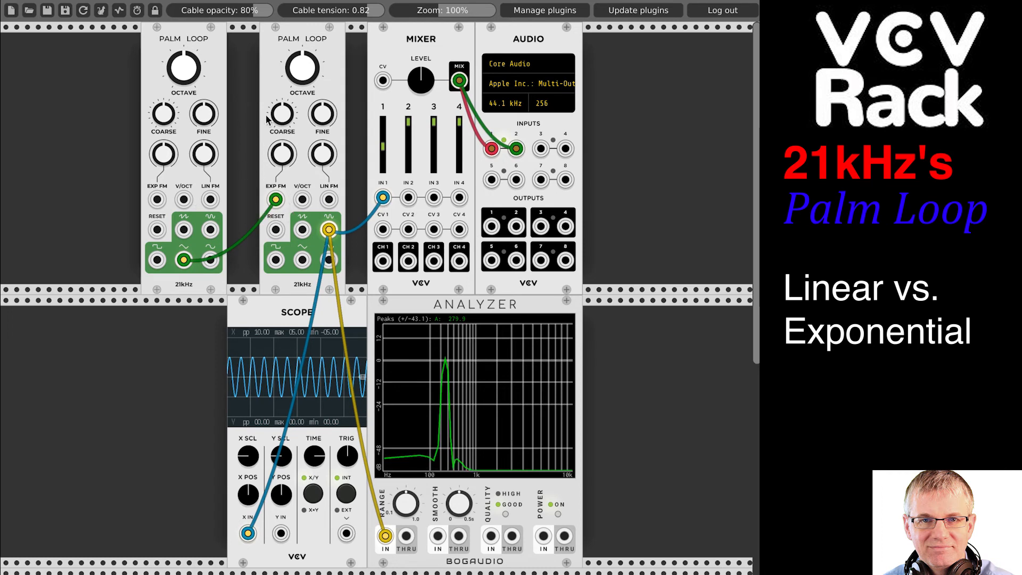
# Duplicate the modulating Palm Loop to add a third oscillator, and space the three Palm Loop modules apart in the top row.
pyautogui.moveTo(205, 37); pyautogui.dragTo(249, 37)
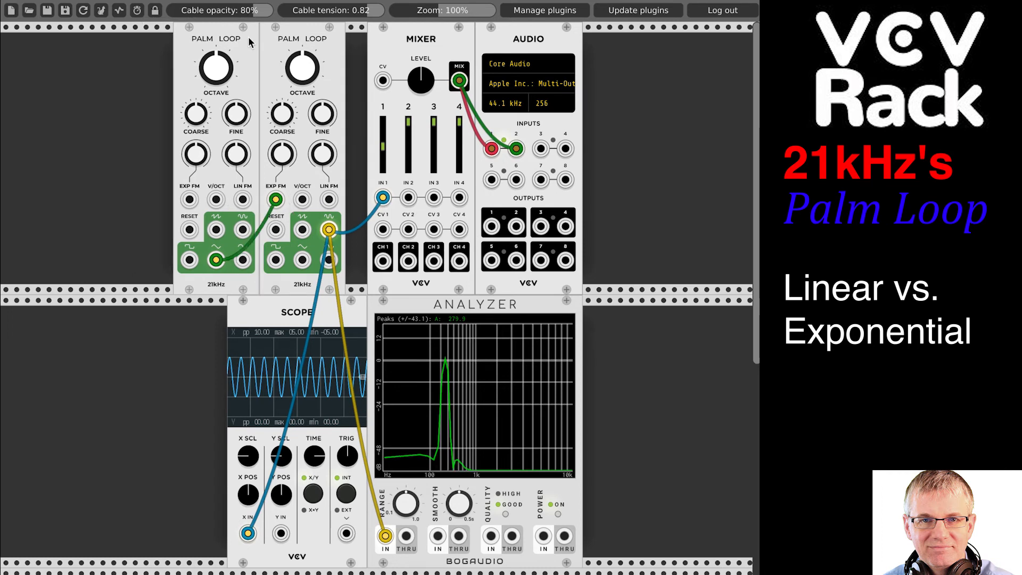
pyautogui.rightClick(220, 42)
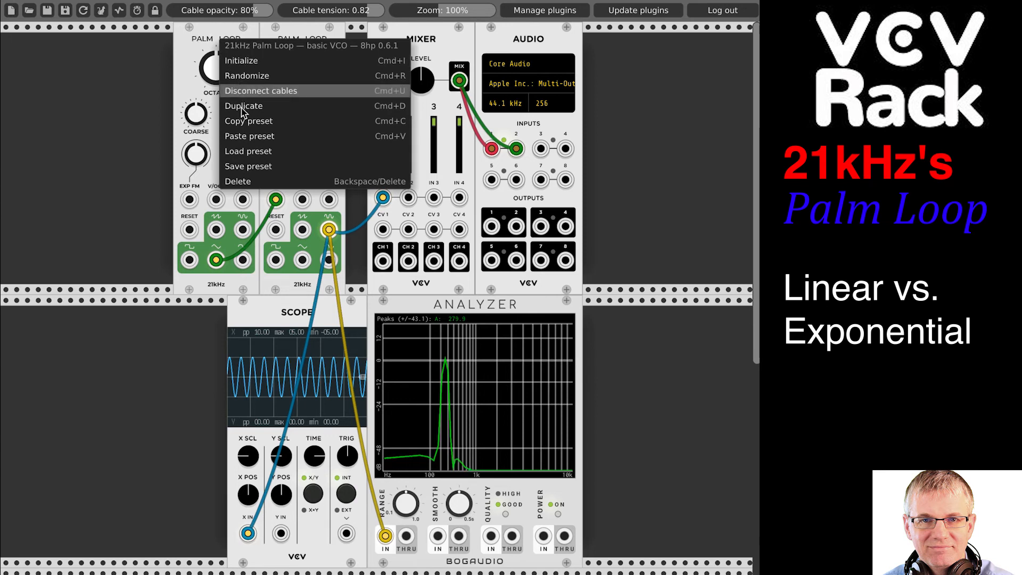
pyautogui.click(269, 102)
pyautogui.moveTo(136, 40); pyautogui.dragTo(92, 37)
pyautogui.moveTo(206, 37); pyautogui.dragTo(184, 38)
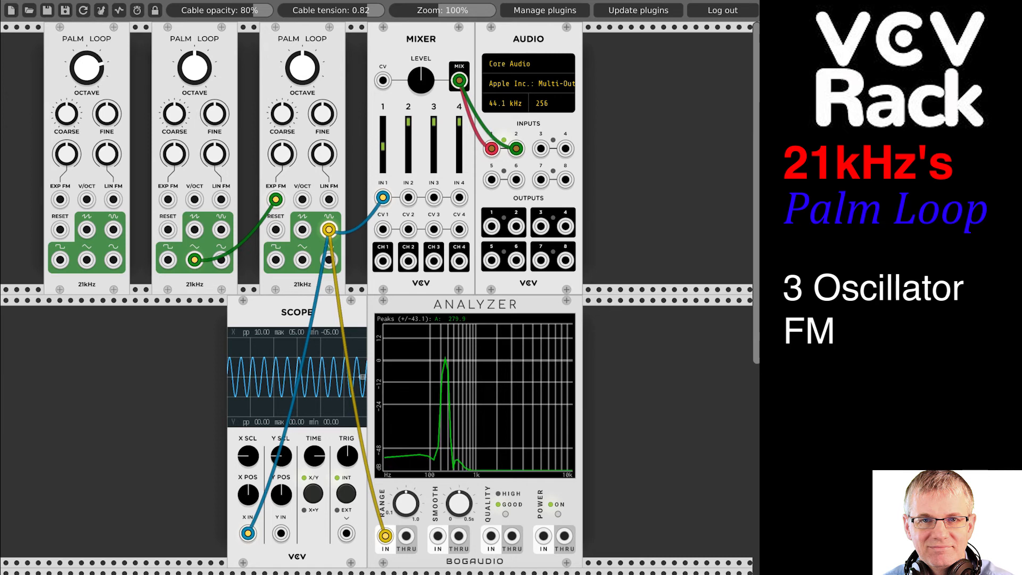
# Patch the third Palm Loop's lower sine output to the middle one's LIN FM input, raise the original's EXP FM, and vary the middle LIN FM.
pyautogui.moveTo(114, 260); pyautogui.dragTo(221, 200)
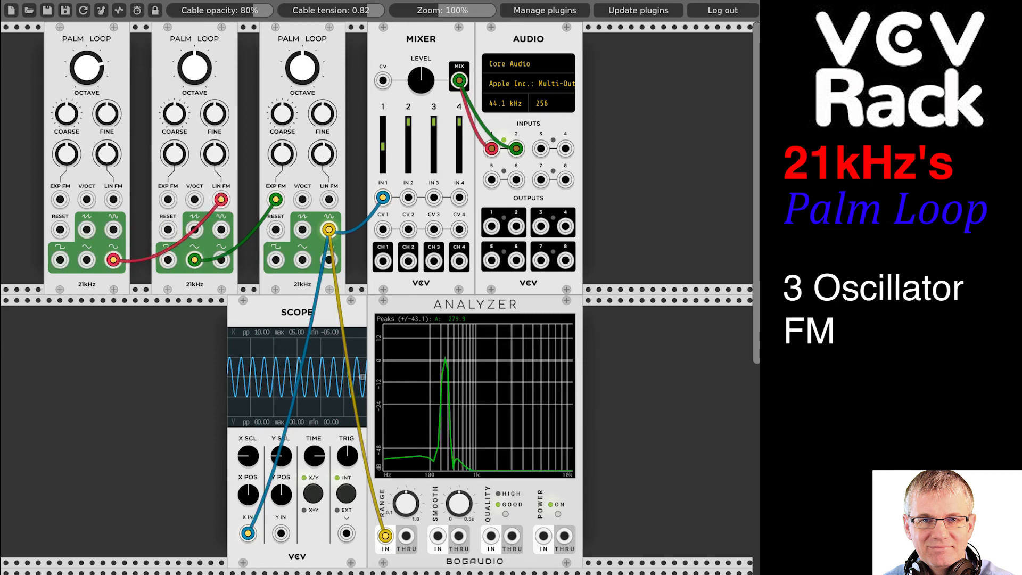
pyautogui.moveTo(283, 158); pyautogui.dragTo(283, 139)
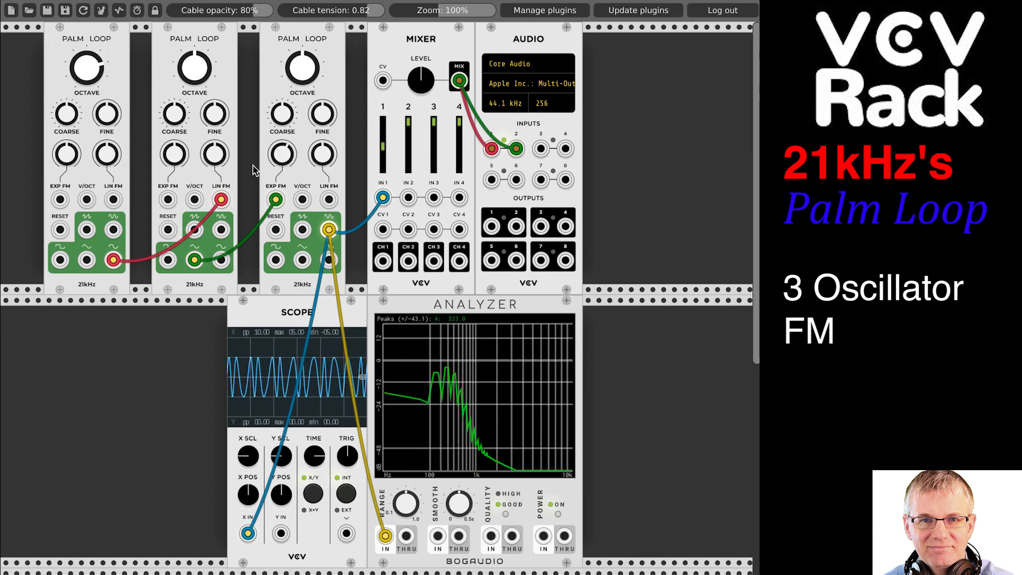
pyautogui.moveTo(214, 154); pyautogui.dragTo(215, 245)
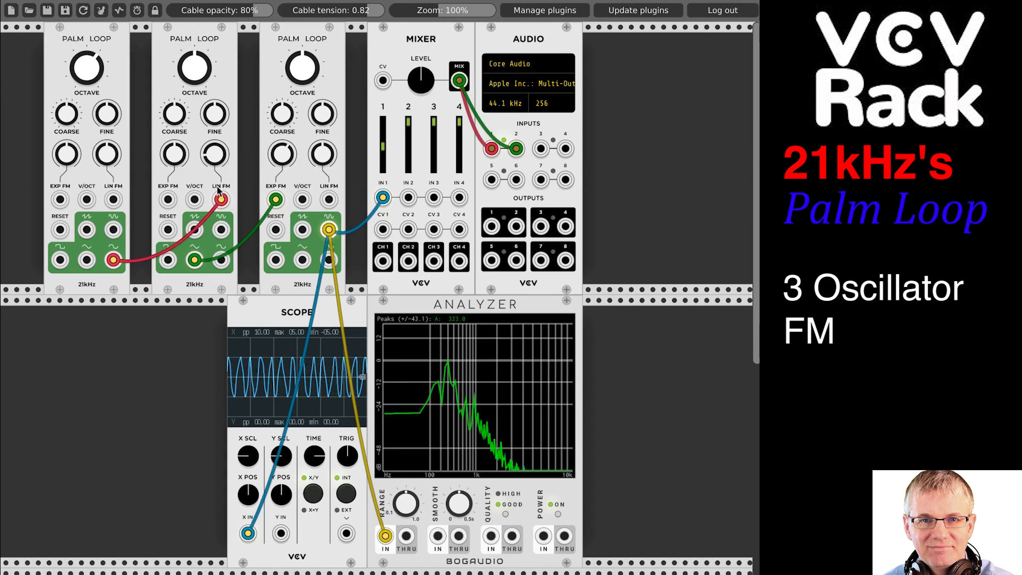
# Move the third Palm Loop's modulation cable to its bottom-centre output, and adjust the middle module's LIN FM and the original's EXP FM amounts.
pyautogui.moveTo(113, 259); pyautogui.dragTo(87, 260)
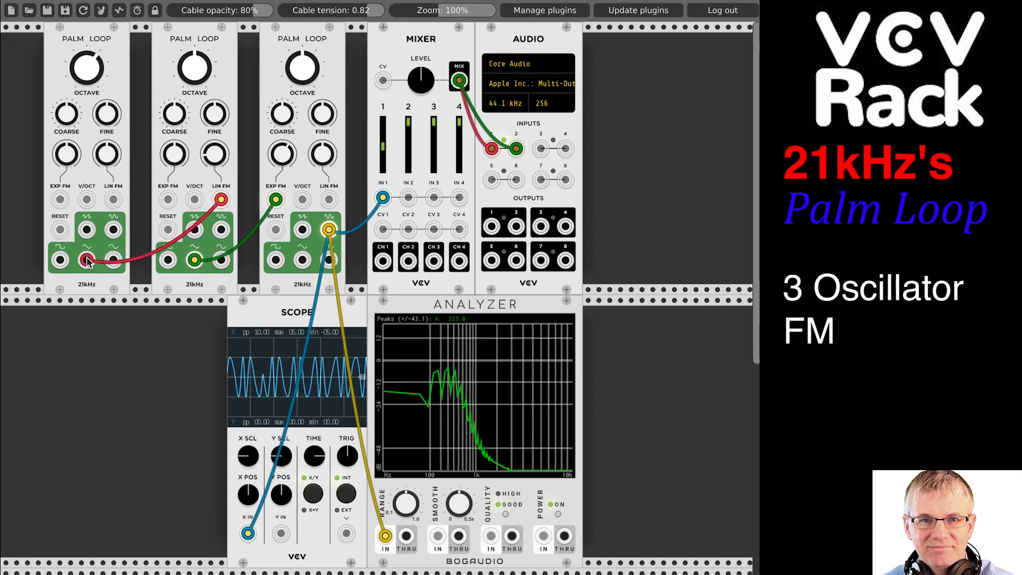
pyautogui.moveTo(216, 160); pyautogui.dragTo(216, 149)
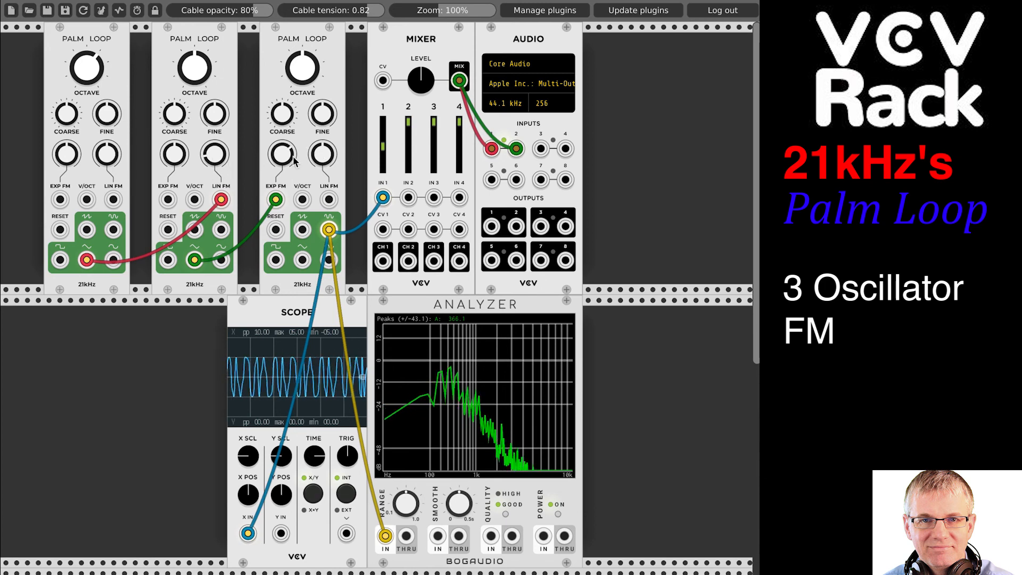
pyautogui.moveTo(283, 154); pyautogui.dragTo(282, 160)
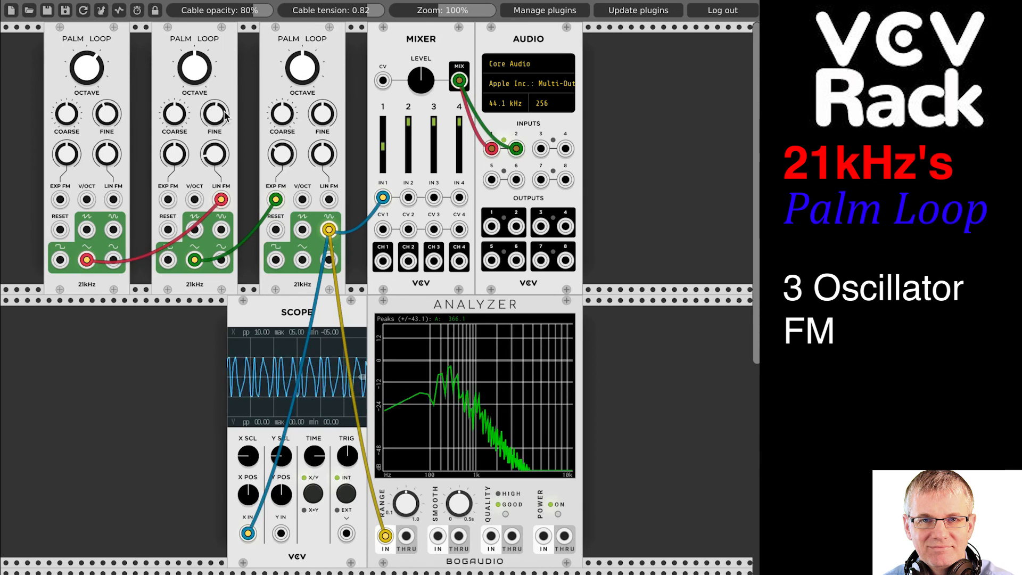
pyautogui.hscroll(1, 225, 115)
pyautogui.hscroll(1, 117, 112)
pyautogui.rightClick(104, 112)
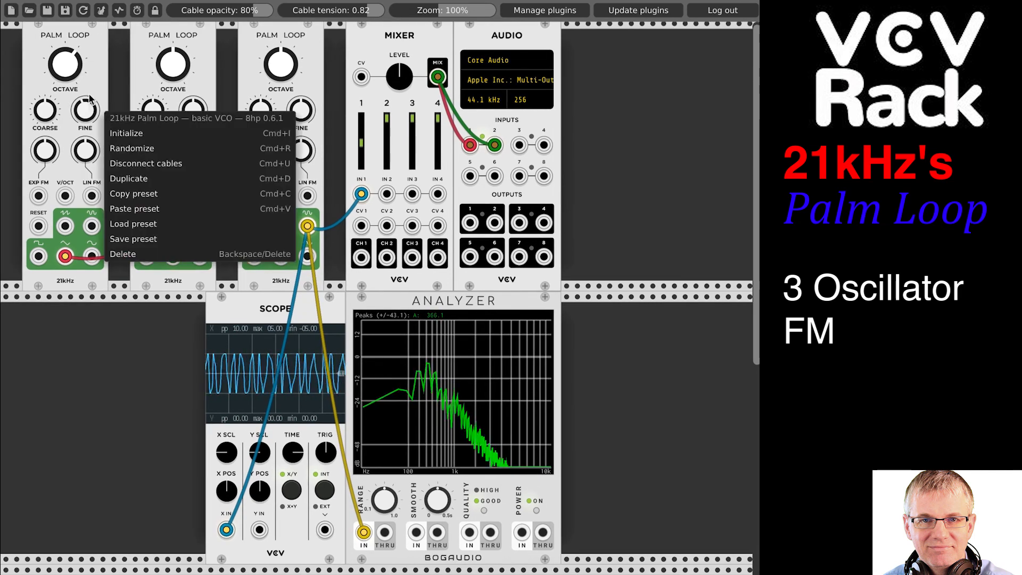
pyautogui.click(84, 102)
pyautogui.hscroll(1, 95, 90)
pyautogui.hscroll(-3, 96, 89)
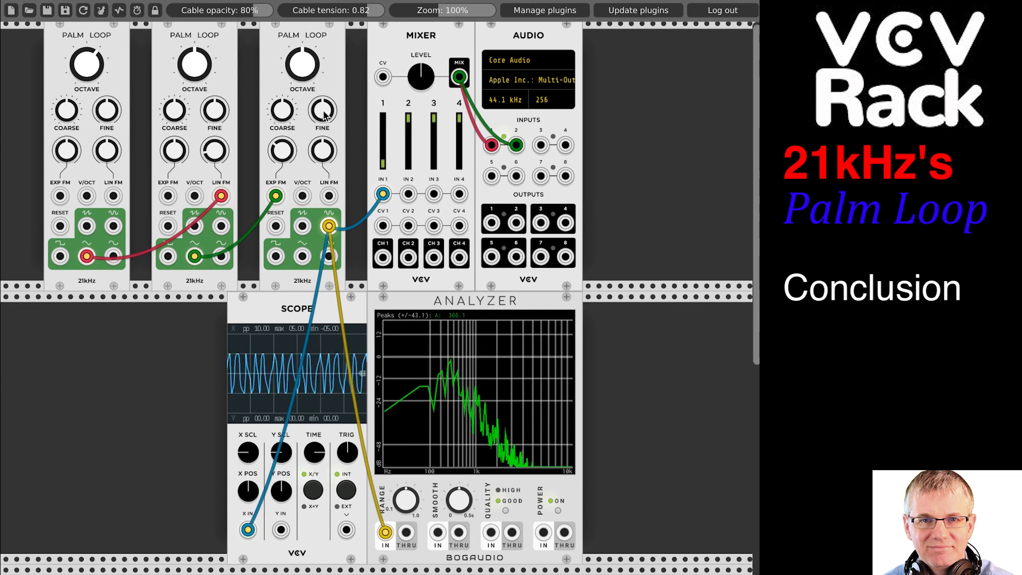
pyautogui.scroll(1, 323, 111)
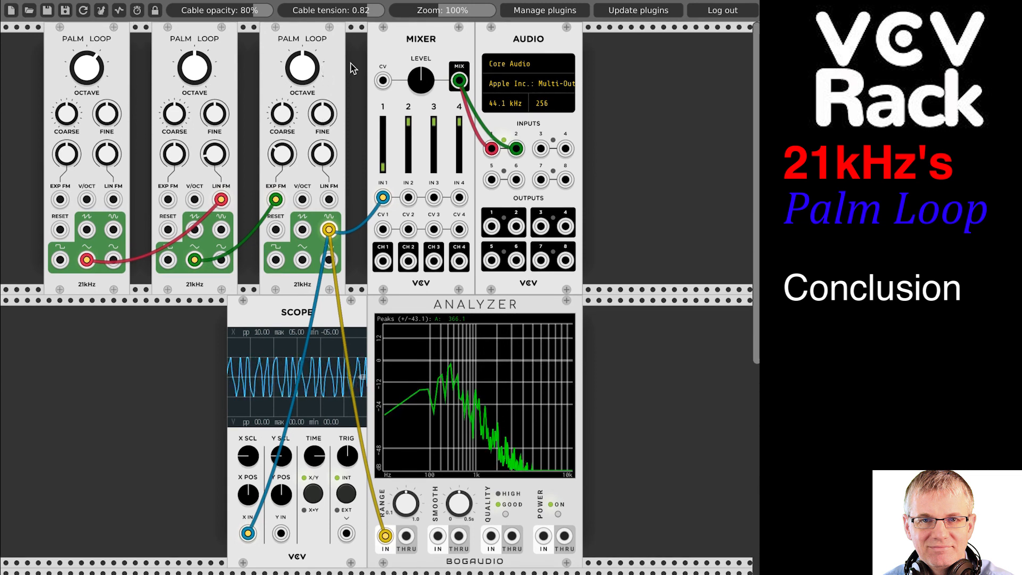